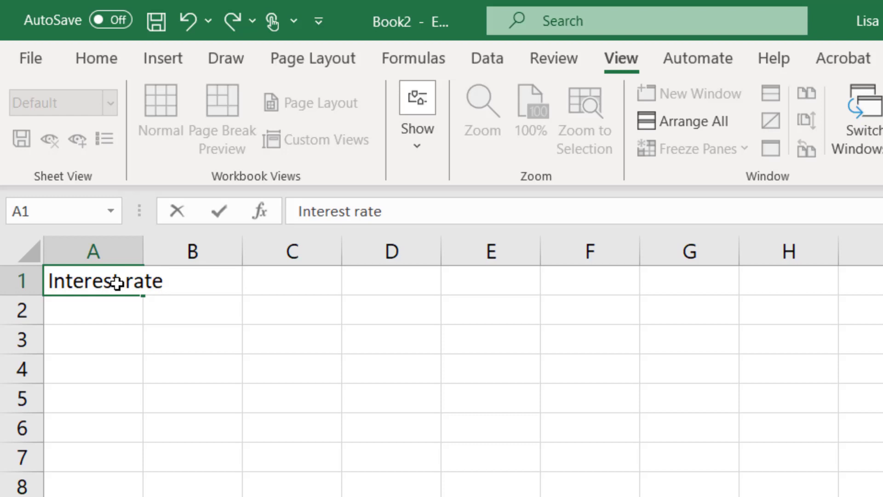
Confirm the Interest rate heading in cell A1 and enter 0.05 beneath it in A2.
{"action": "key", "text": "Return"}
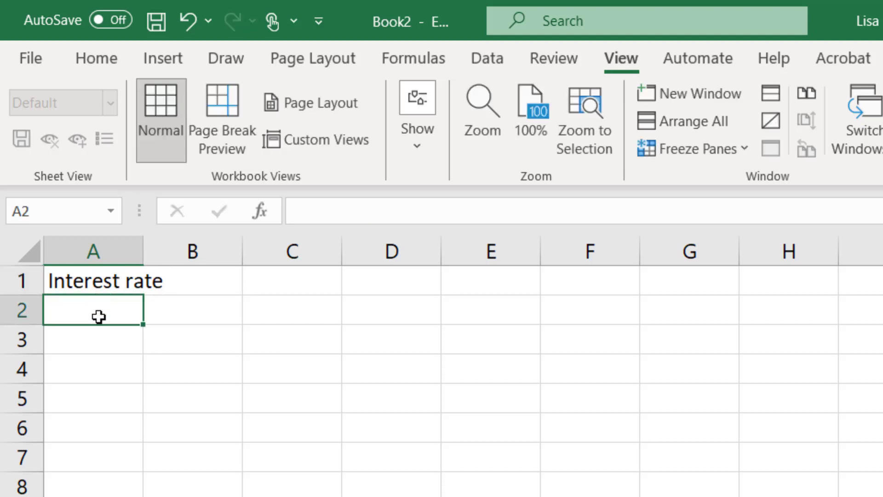
{"action": "type", "text": "0.05"}
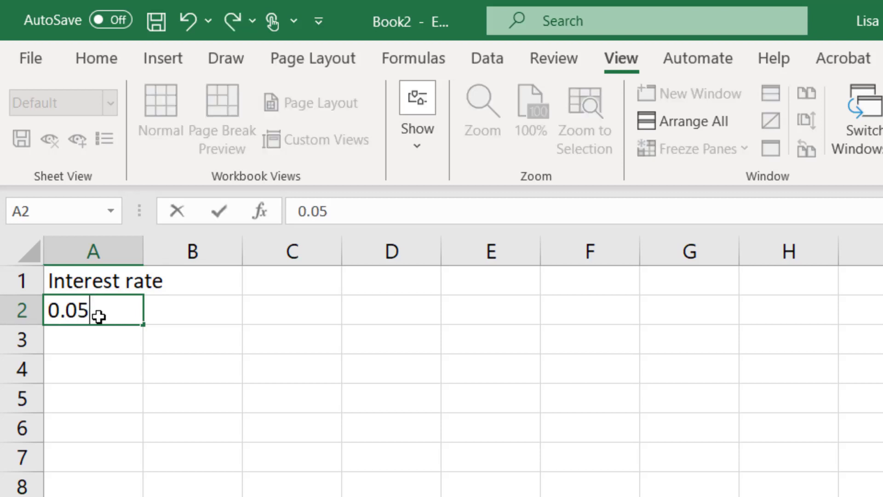
Enter the heading "Pebbles's age in years" in cell C1 and the value 0 in C2.
{"action": "left_click", "coordinate": [281, 279]}
{"action": "type", "text": "P"}
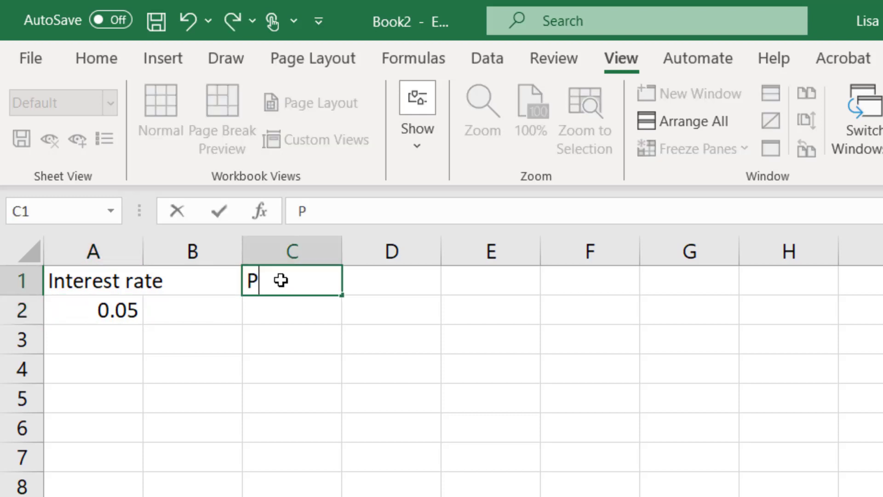
{"action": "type", "text": "ebbles's age"}
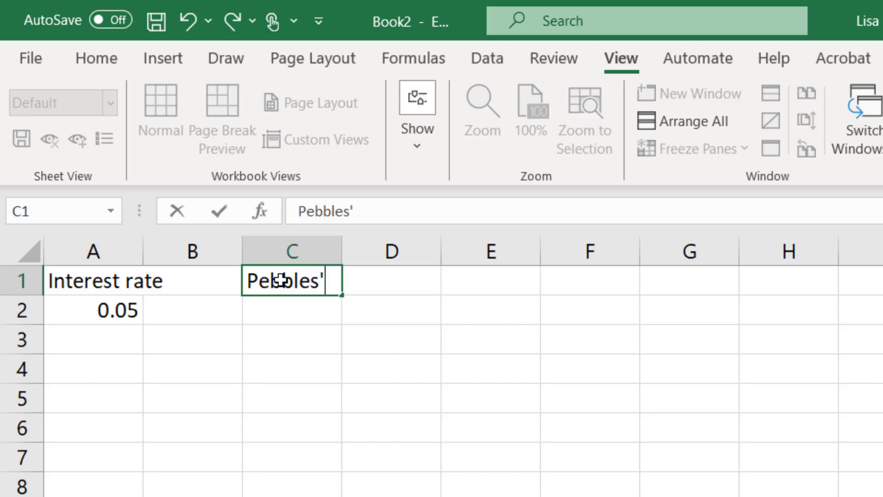
{"action": "type", "text": " in years"}
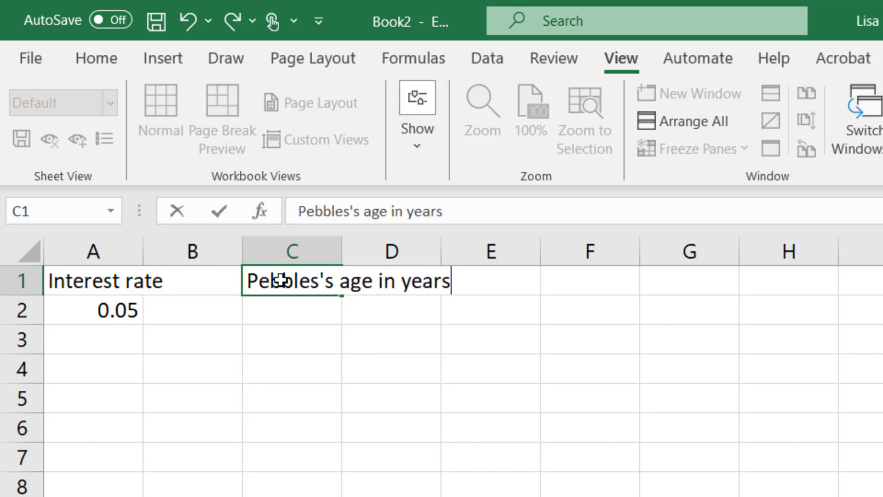
{"action": "key", "text": "Return"}
{"action": "type", "text": "0"}
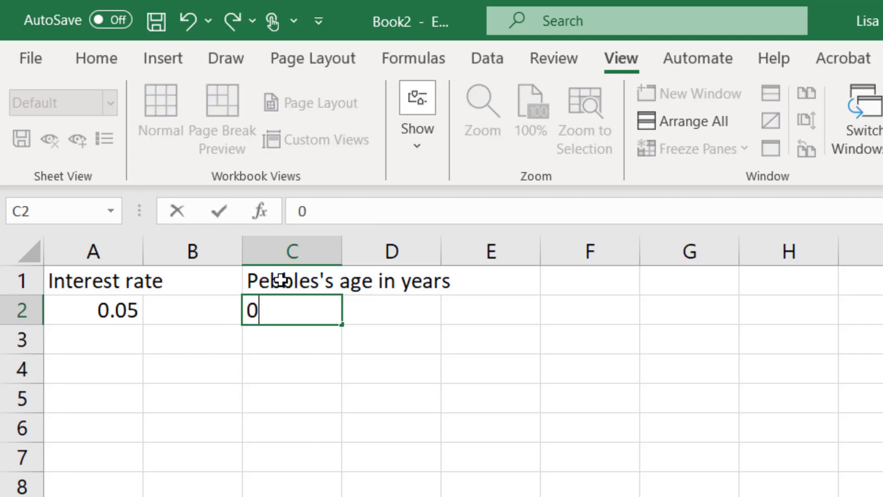
{"action": "left_click", "coordinate": [281, 280]}
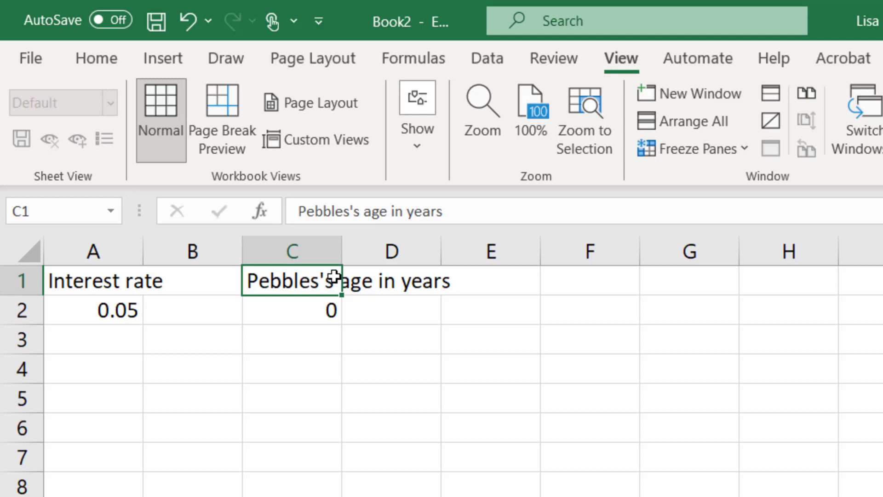
Apply Wrap Text to the whole of row 1.
{"action": "left_click", "coordinate": [21, 281]}
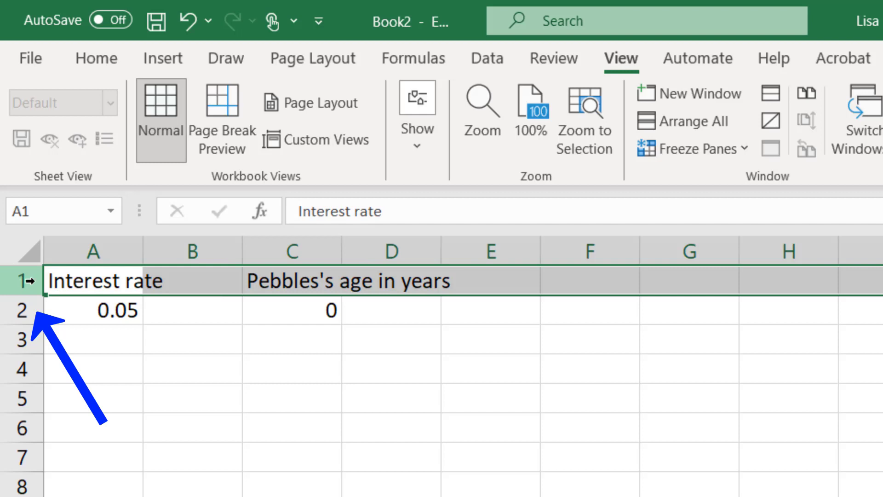
{"action": "left_click", "coordinate": [103, 64]}
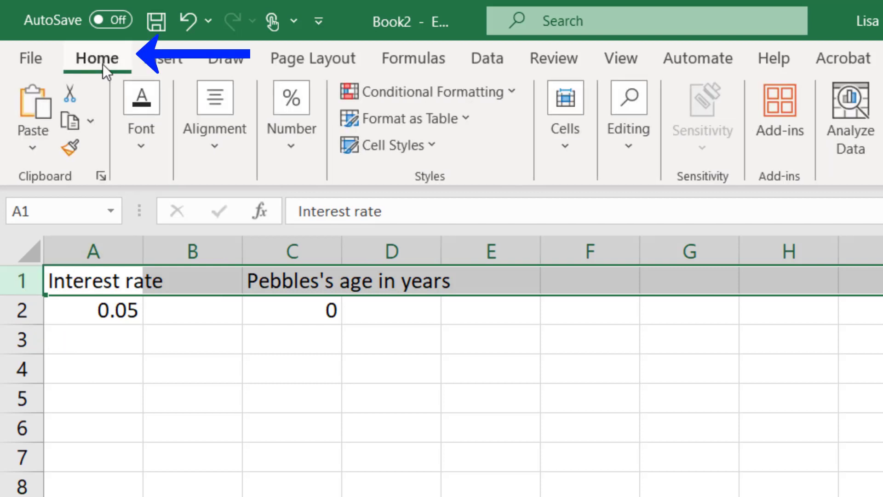
{"action": "left_click", "coordinate": [219, 140]}
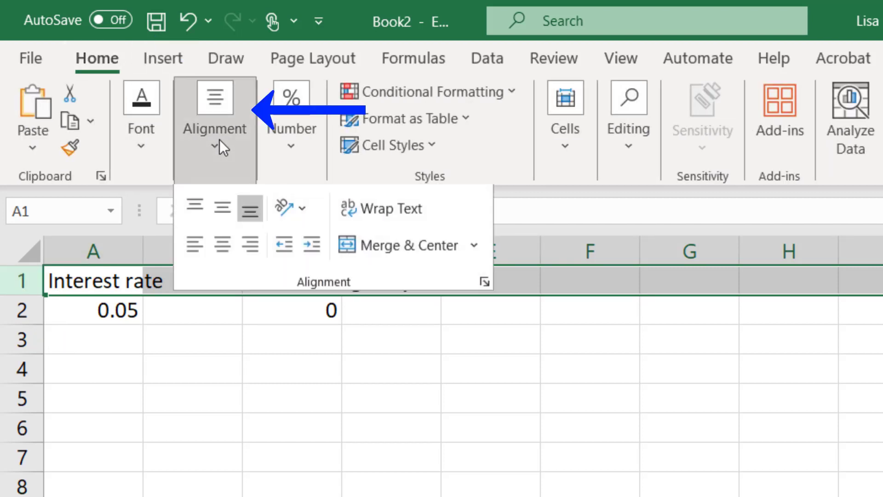
{"action": "left_click", "coordinate": [390, 208]}
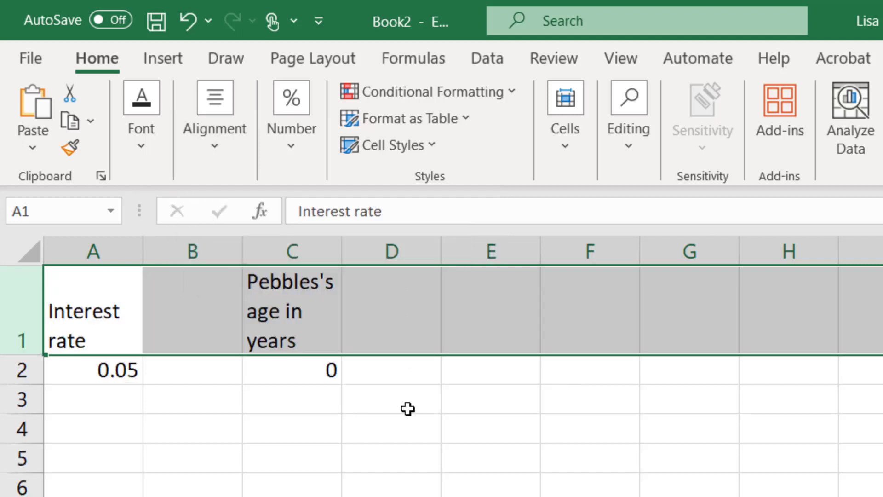
{"action": "left_click", "coordinate": [397, 421]}
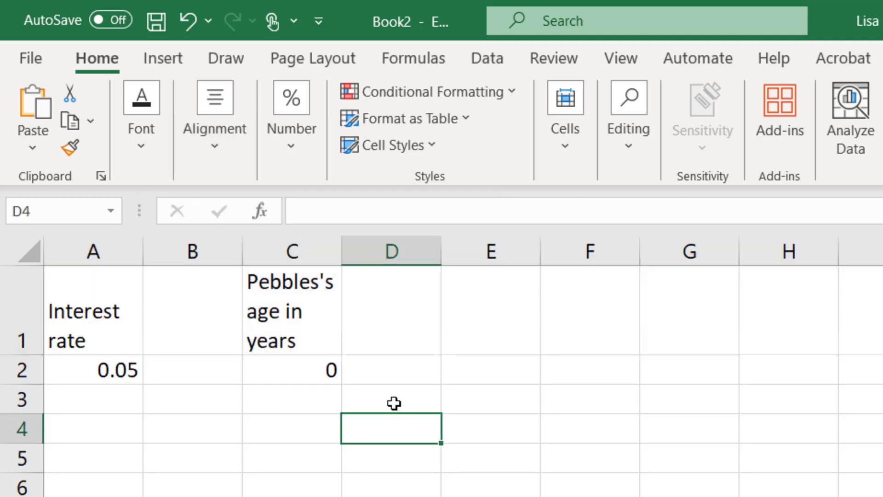
Center the contents of column C horizontally.
{"action": "left_click", "coordinate": [308, 251]}
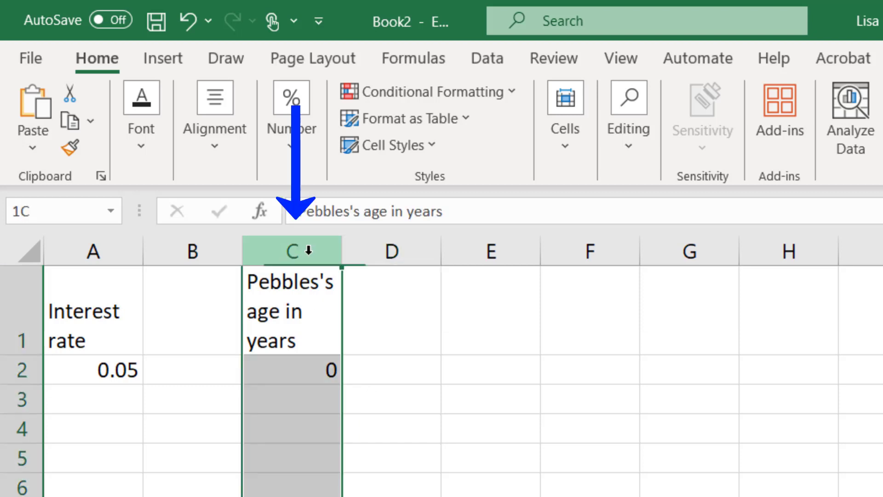
{"action": "left_click", "coordinate": [206, 131]}
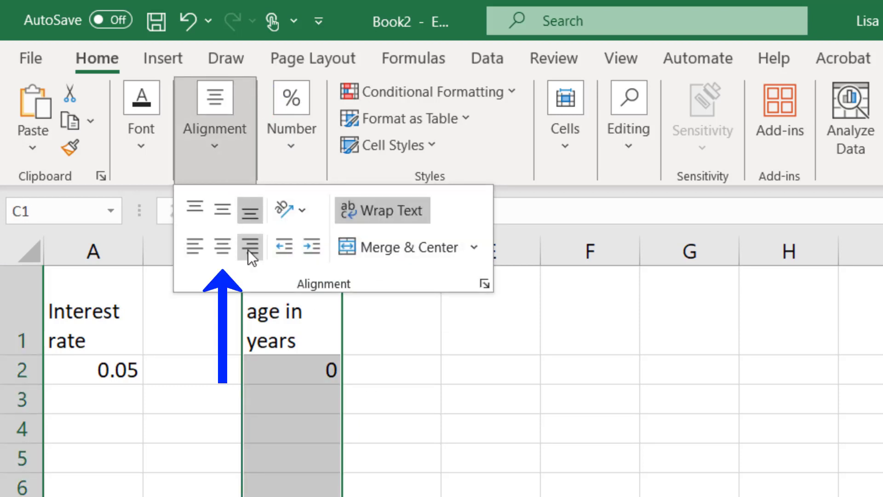
{"action": "left_click", "coordinate": [223, 244]}
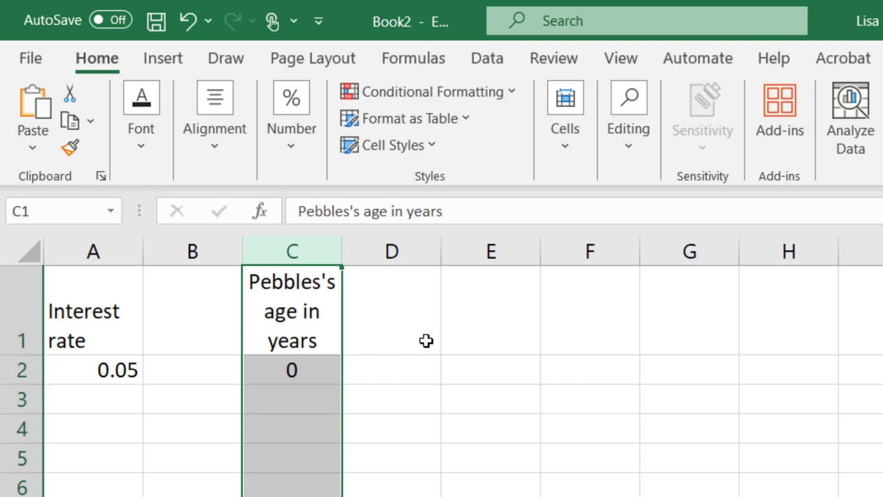
Enter the heading "Number of years deposit will be in account" in cell E1.
{"action": "left_click", "coordinate": [462, 338]}
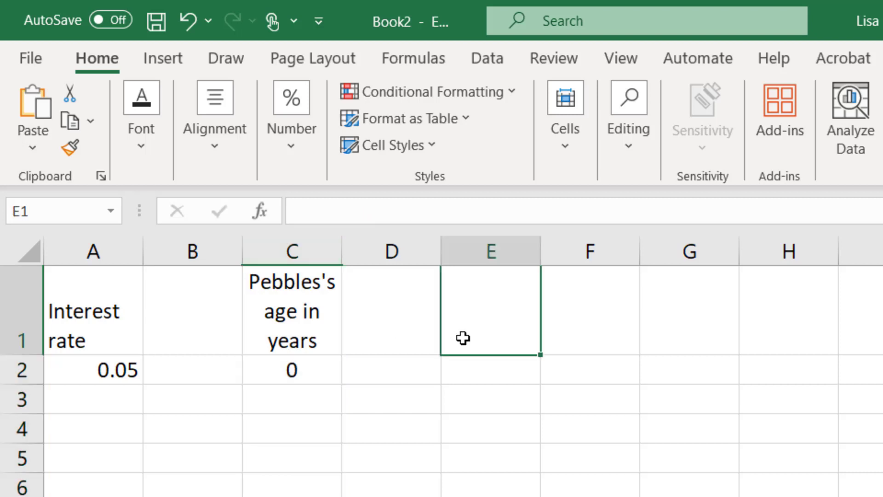
{"action": "type", "text": "Number "}
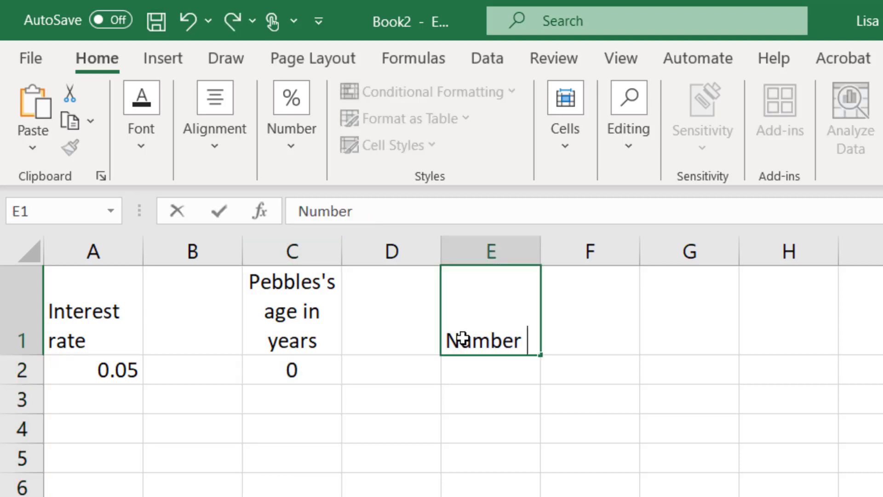
{"action": "type", "text": "of years depo"}
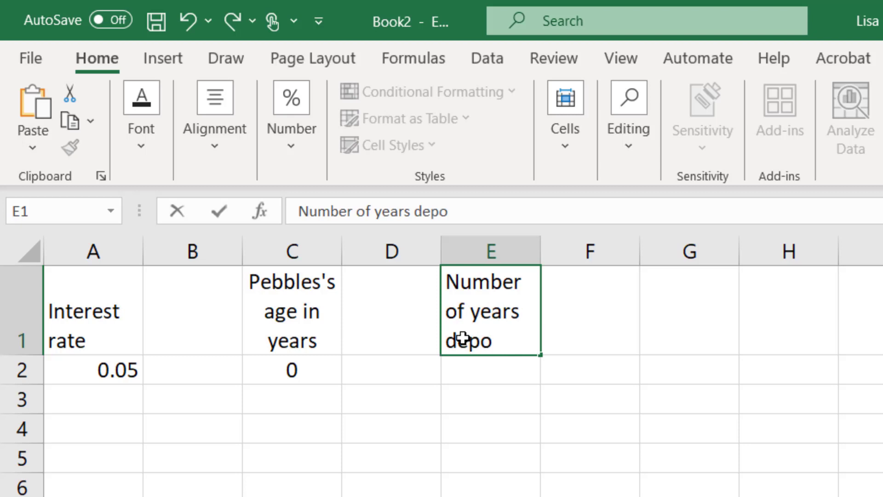
{"action": "type", "text": "sit will be in account"}
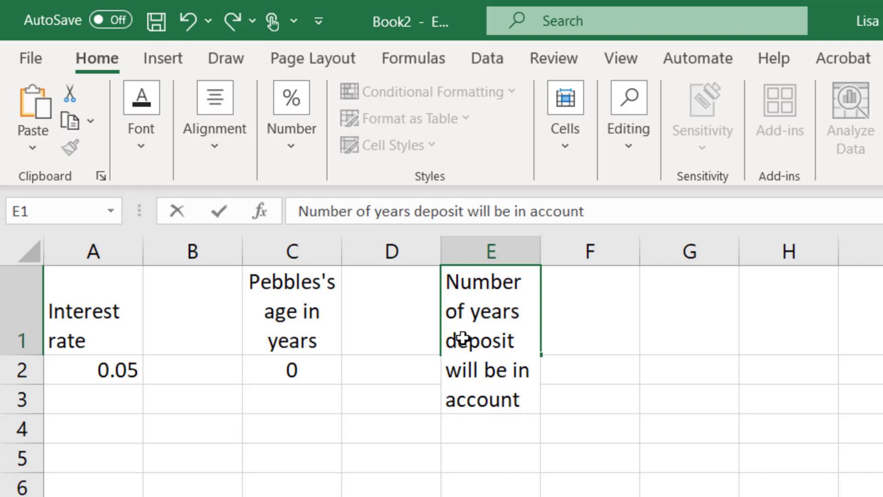
{"action": "key", "text": "Return"}
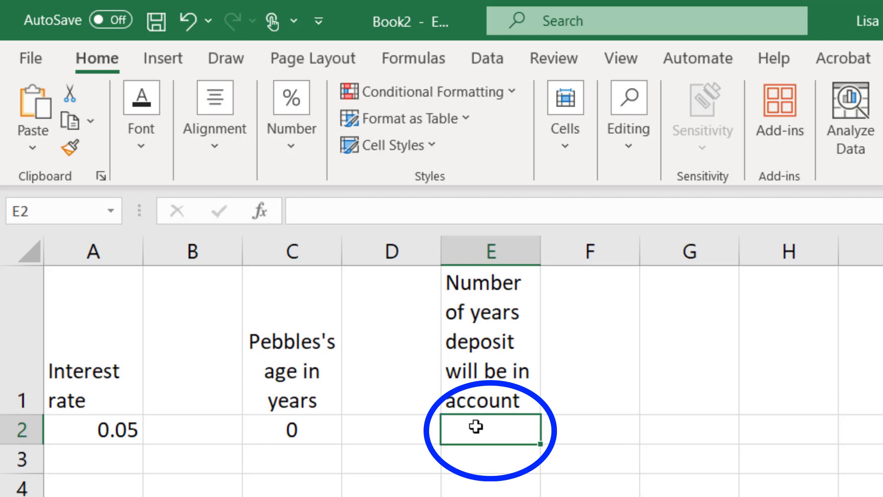
Enter the formula =18-C2 in cell E2 to calculate the years on deposit.
{"action": "type", "text": "="}
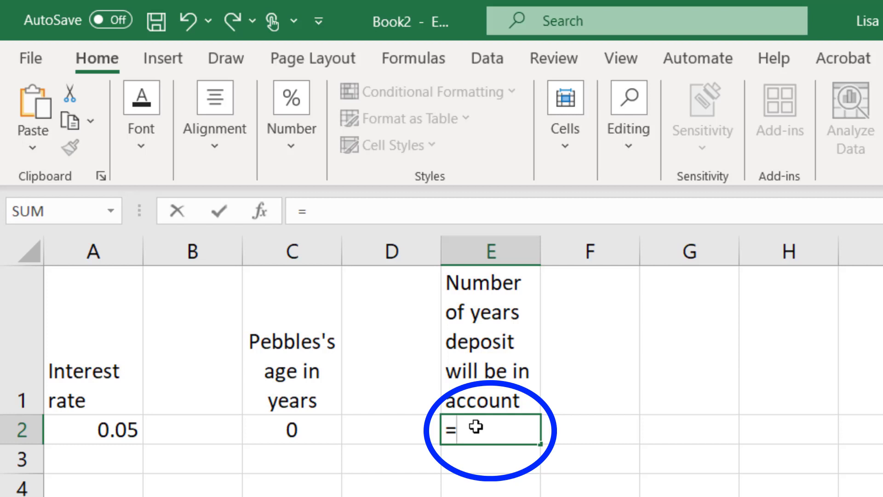
{"action": "type", "text": "18"}
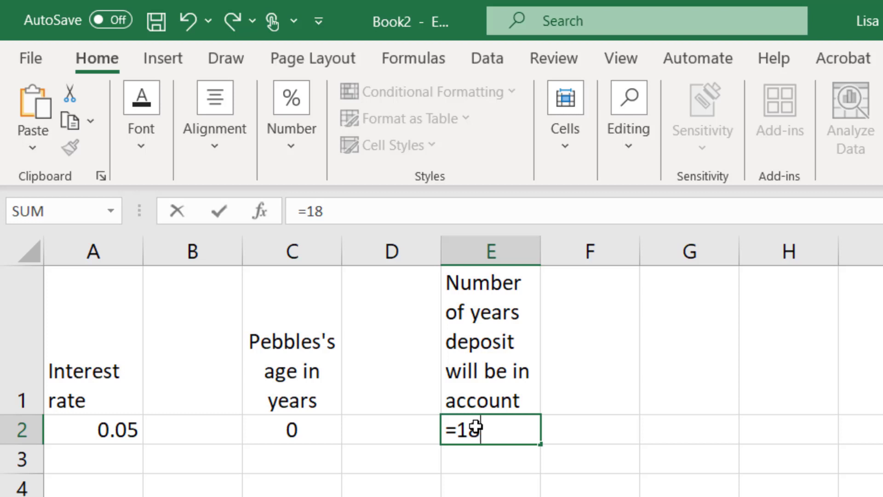
{"action": "type", "text": "-"}
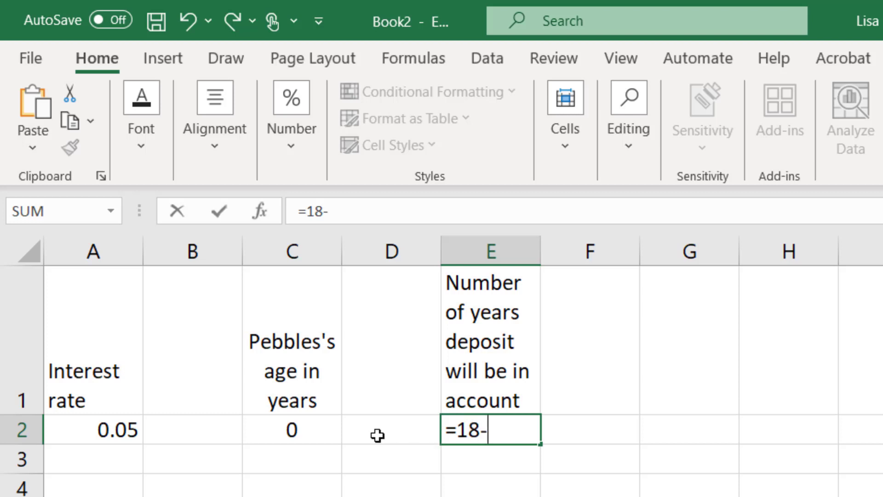
{"action": "left_click", "coordinate": [315, 424]}
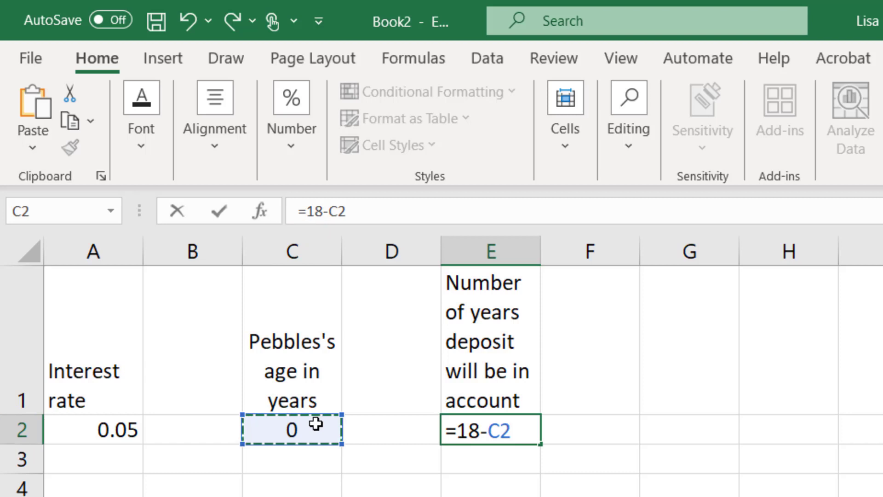
{"action": "key", "text": "Return"}
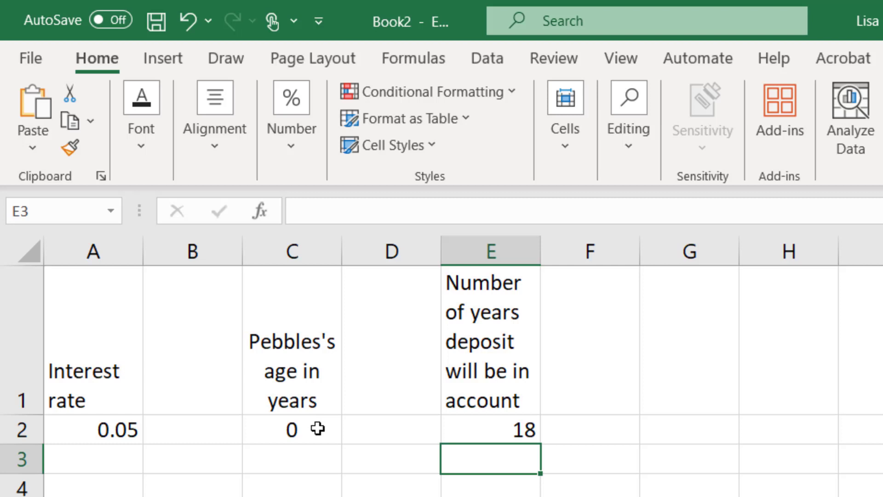
Enter the heading "Amount in account at end A = P*exp(rt)" in cell G1.
{"action": "left_click", "coordinate": [659, 388]}
{"action": "type", "text": "Am"}
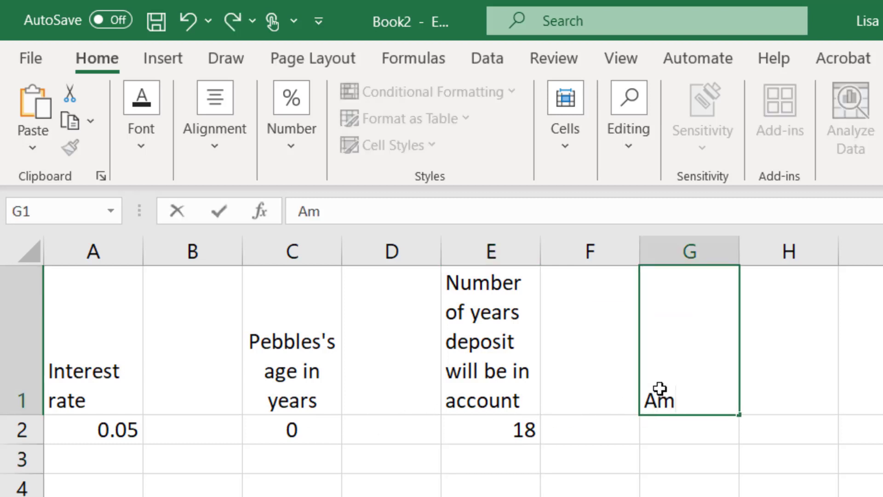
{"action": "type", "text": "ount in account a"}
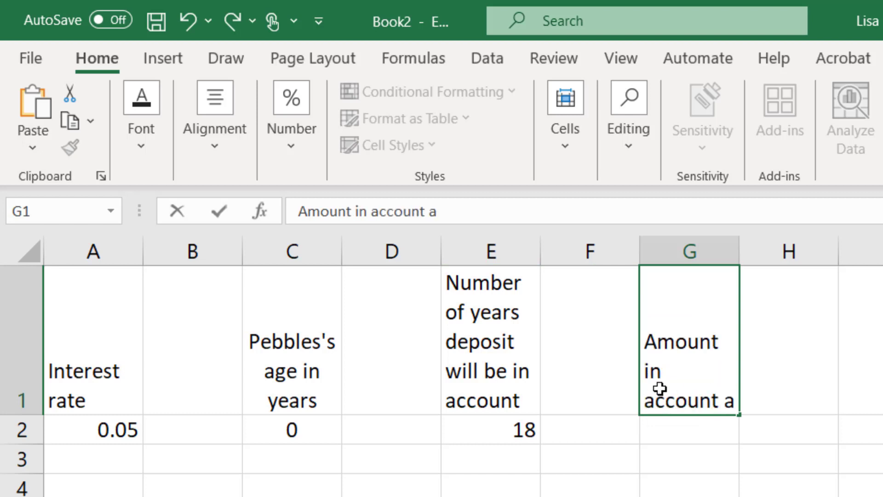
{"action": "type", "text": "t end A"}
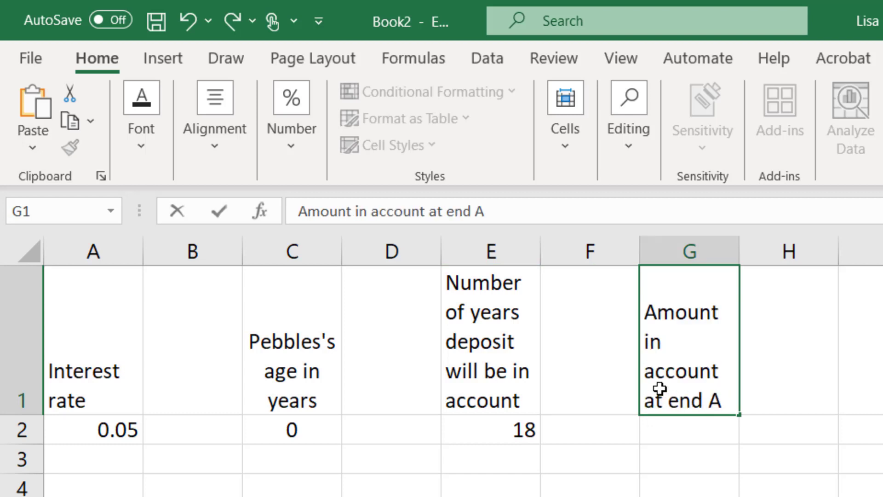
{"action": "type", "text": " = P*exp(rt)"}
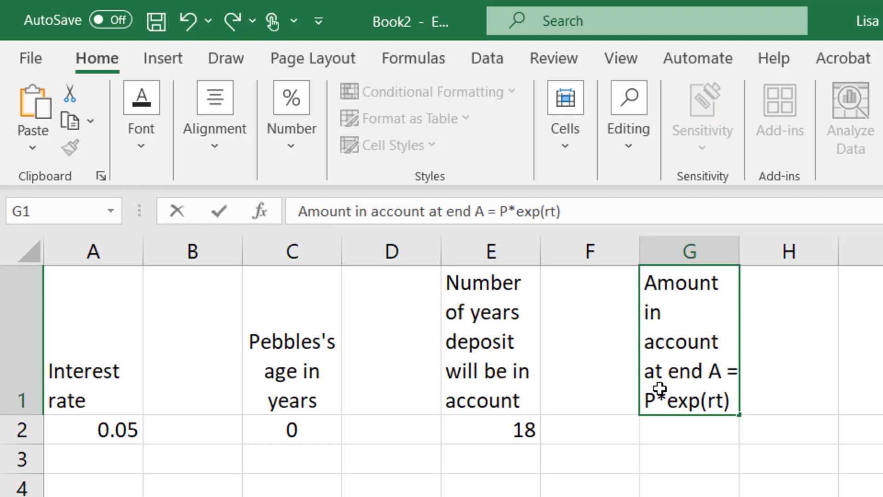
{"action": "key", "text": "Return"}
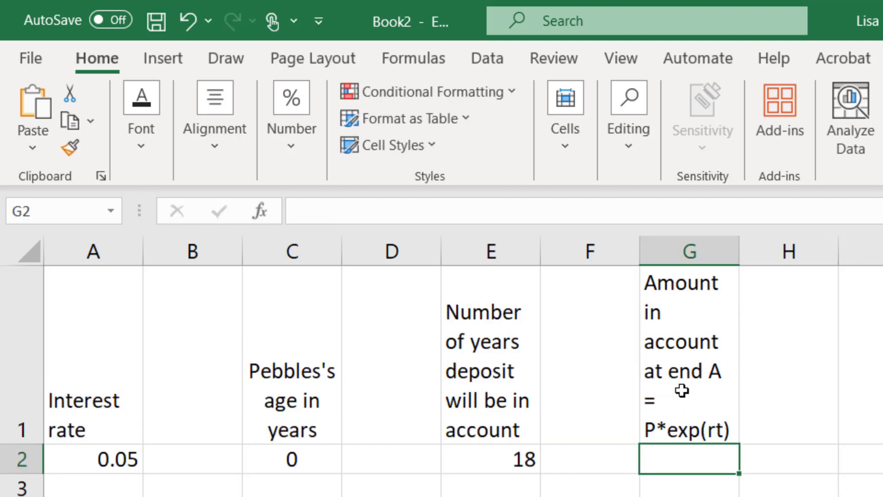
Merge cells G1 and H1 with the Merge Cells option, without centering the heading.
{"action": "left_click", "coordinate": [682, 390]}
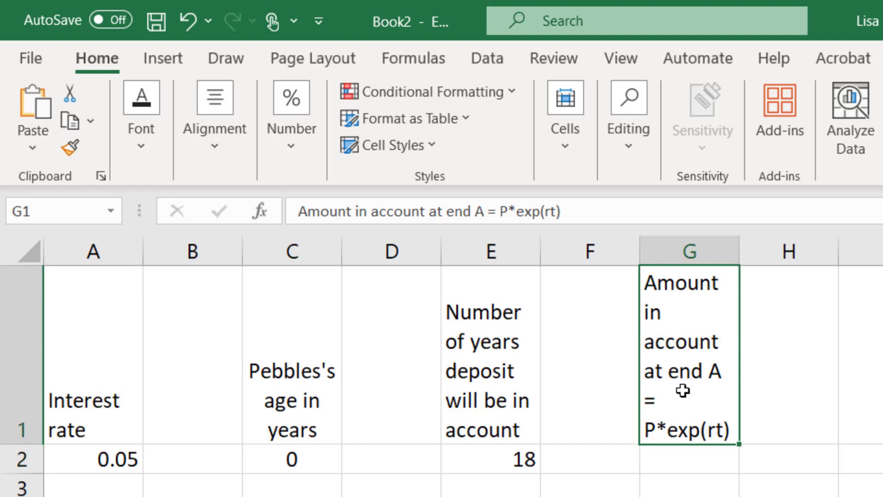
{"action": "left_click_drag", "start_coordinate": [680, 389], "coordinate": [762, 384]}
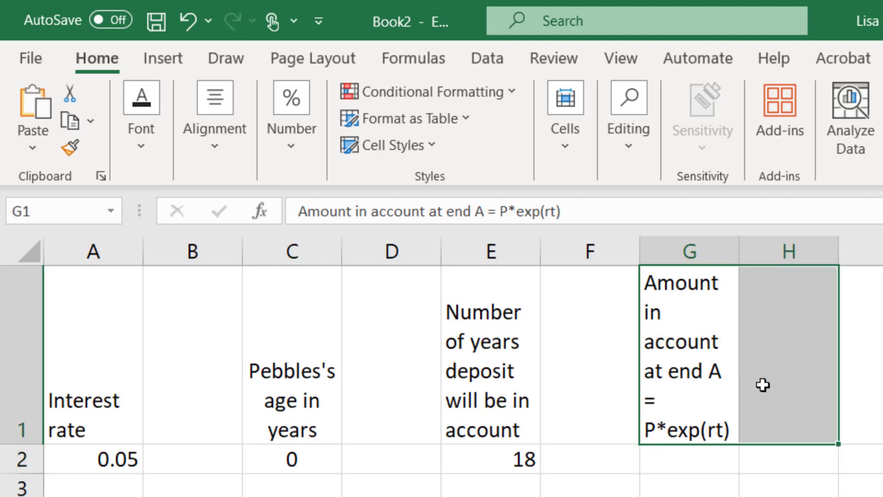
{"action": "left_click", "coordinate": [219, 153]}
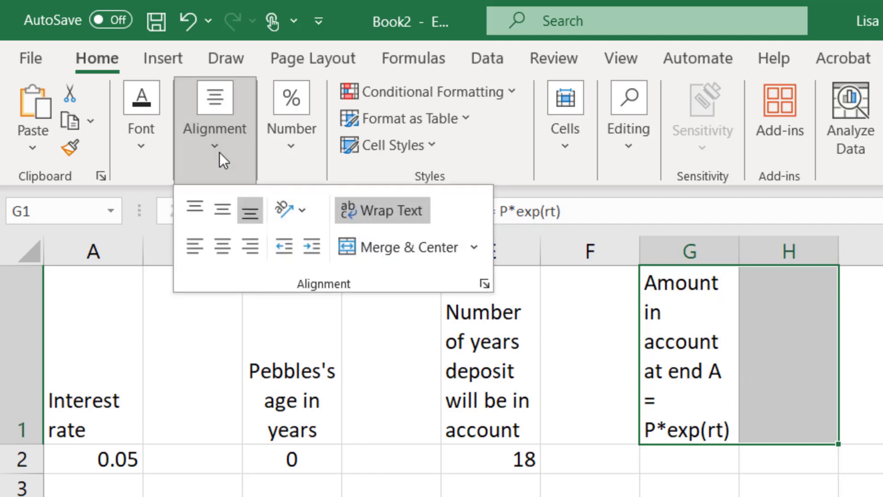
{"action": "left_click", "coordinate": [473, 249]}
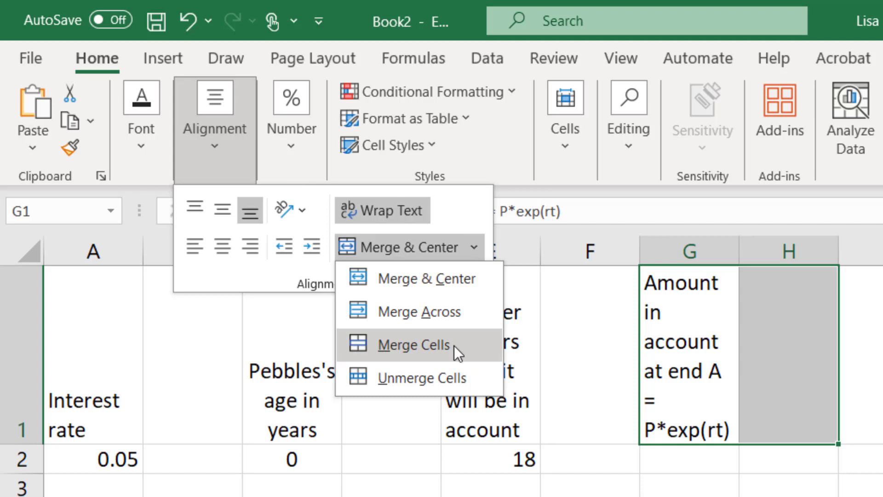
{"action": "left_click", "coordinate": [453, 346]}
{"action": "left_click", "coordinate": [373, 409]}
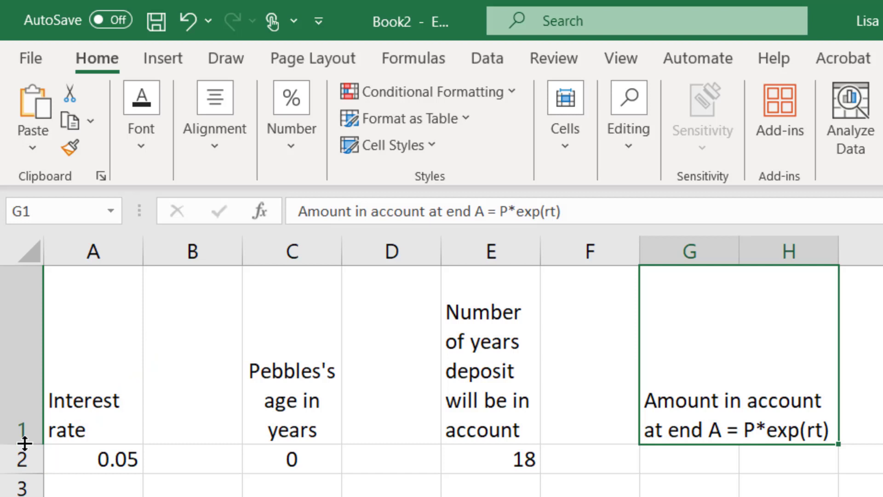
Shorten row 1 to remove the empty space above the headings and enter the text P* in cell G2.
{"action": "left_click_drag", "start_coordinate": [24, 443], "coordinate": [25, 413]}
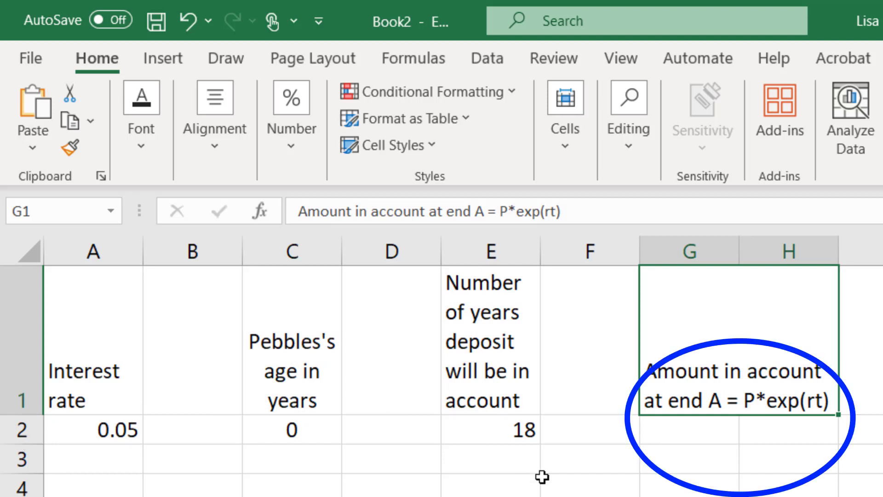
{"action": "left_click", "coordinate": [698, 437]}
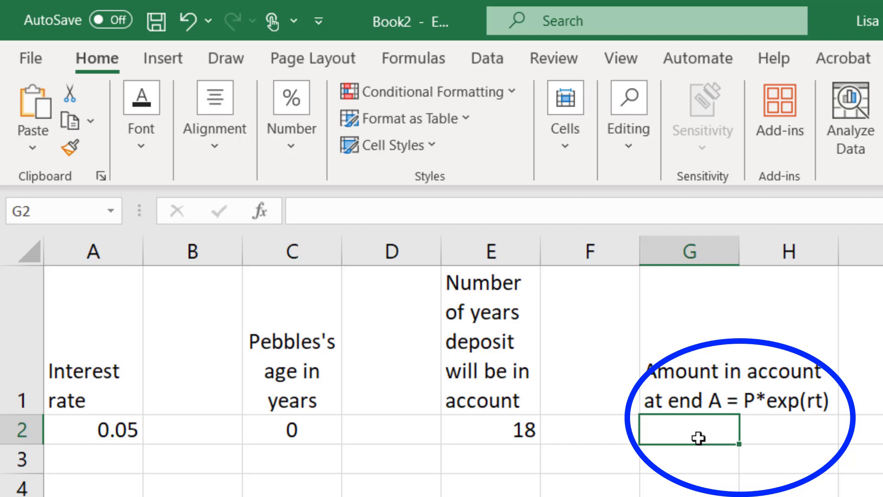
{"action": "type", "text": "P*"}
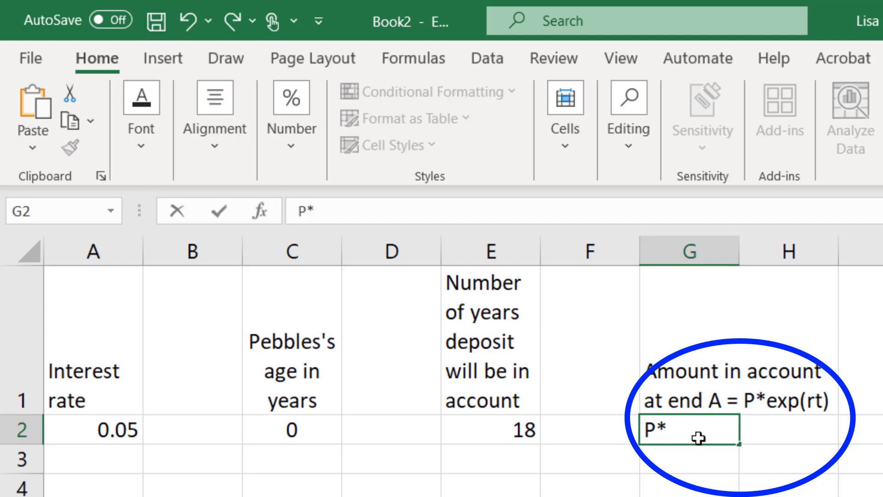
Enter the formula =exp(A2*E2) in cell H2 to calculate the growth factor from interest rate and years on deposit.
{"action": "left_click", "coordinate": [783, 429]}
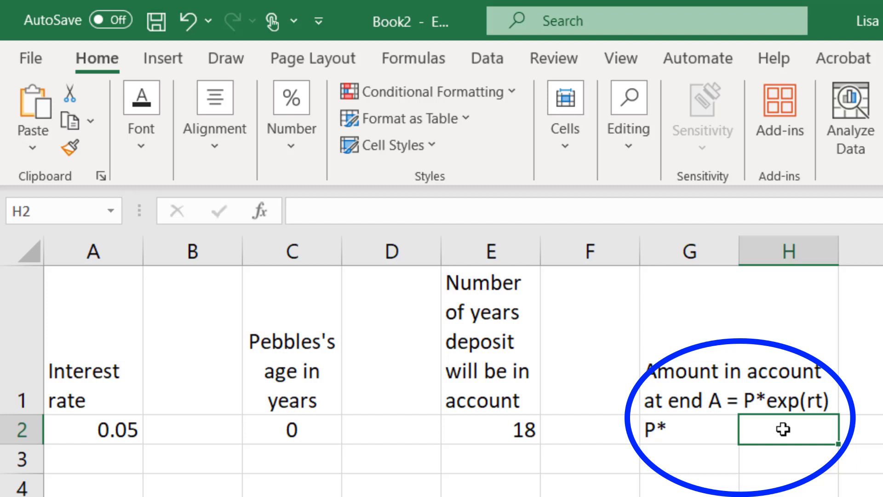
{"action": "type", "text": "="}
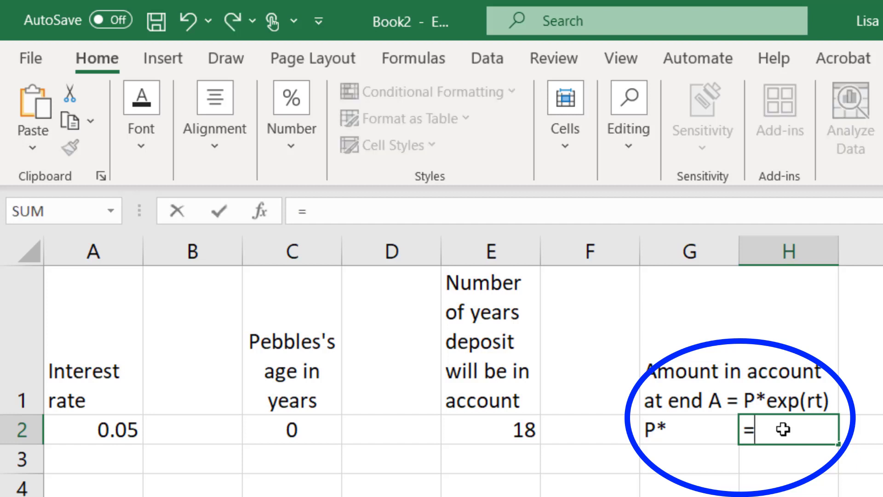
{"action": "type", "text": "ex"}
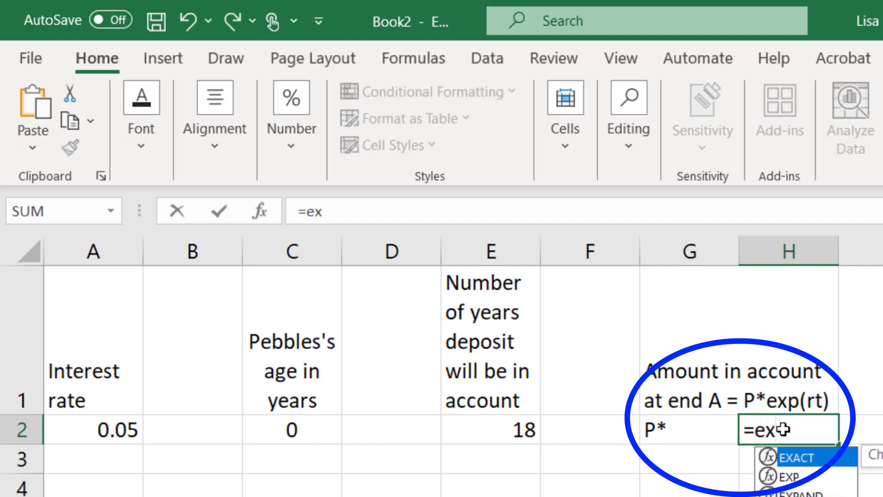
{"action": "type", "text": "p("}
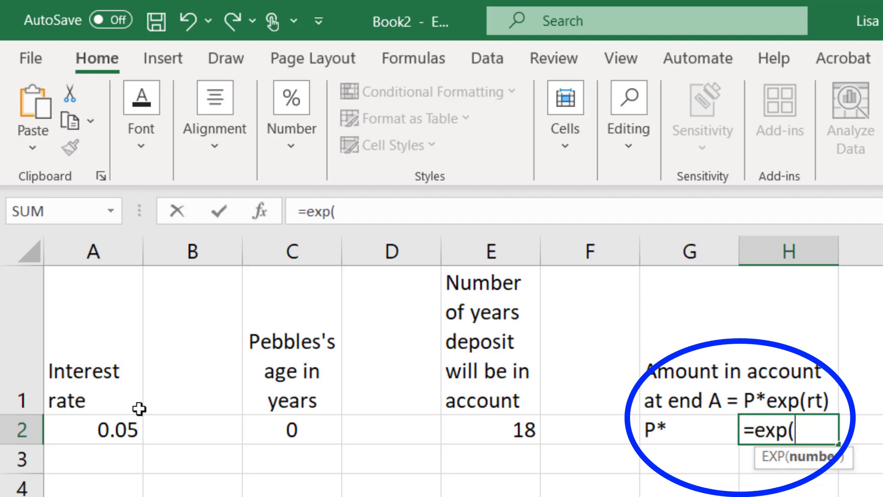
{"action": "left_click", "coordinate": [114, 415]}
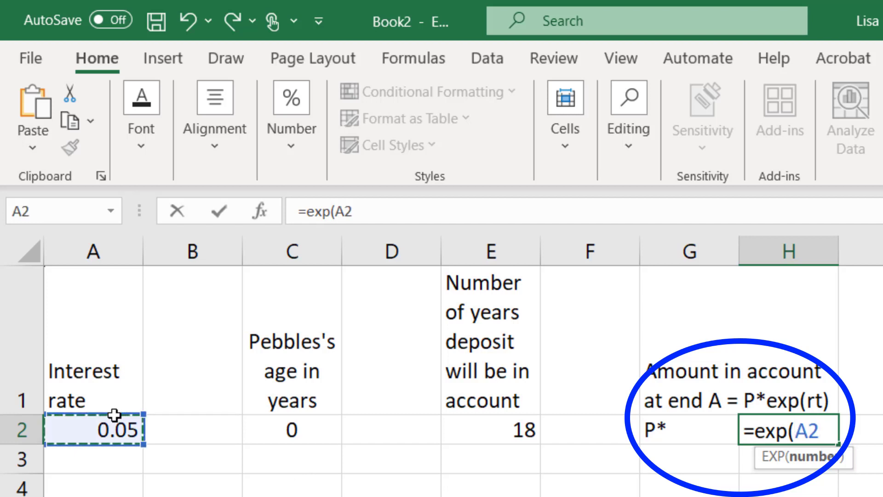
{"action": "type", "text": "*"}
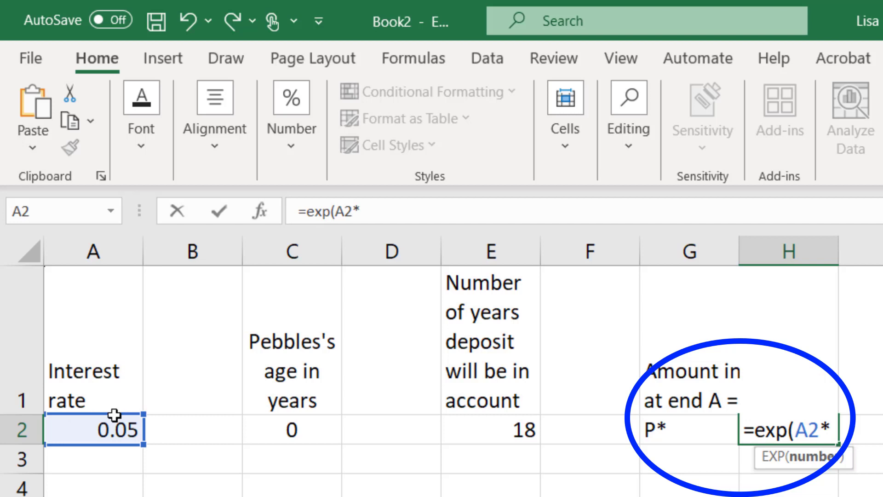
{"action": "left_click", "coordinate": [477, 434]}
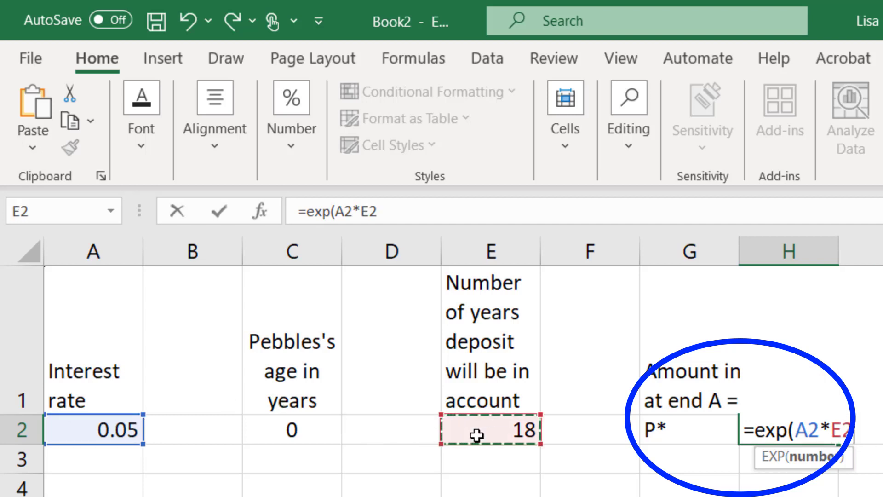
{"action": "type", "text": ")"}
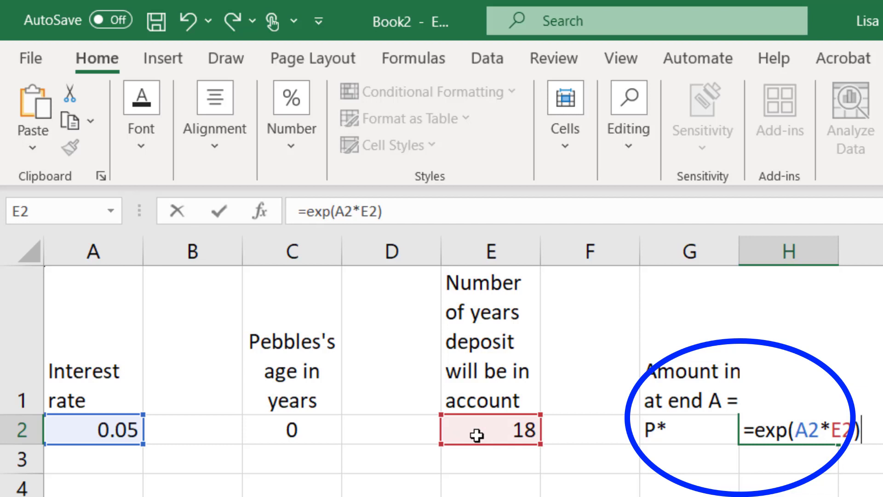
{"action": "key", "text": "Return"}
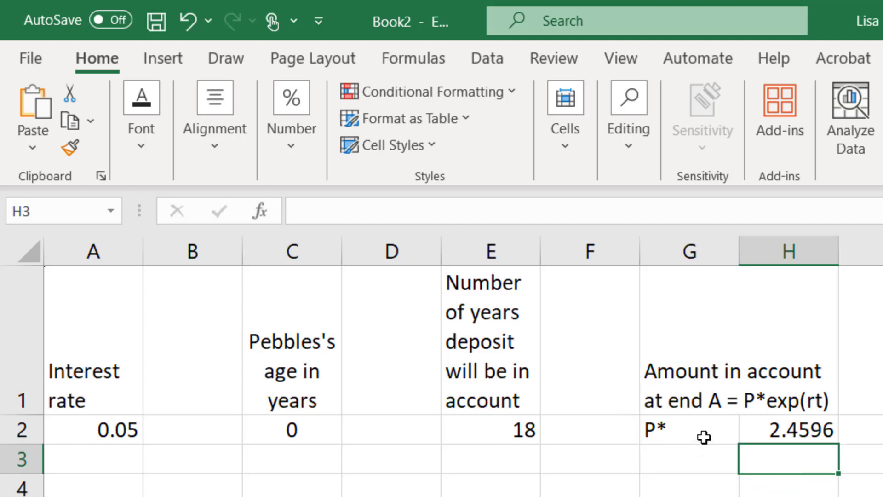
Right-align the P* text in cell G2.
{"action": "left_click", "coordinate": [703, 438]}
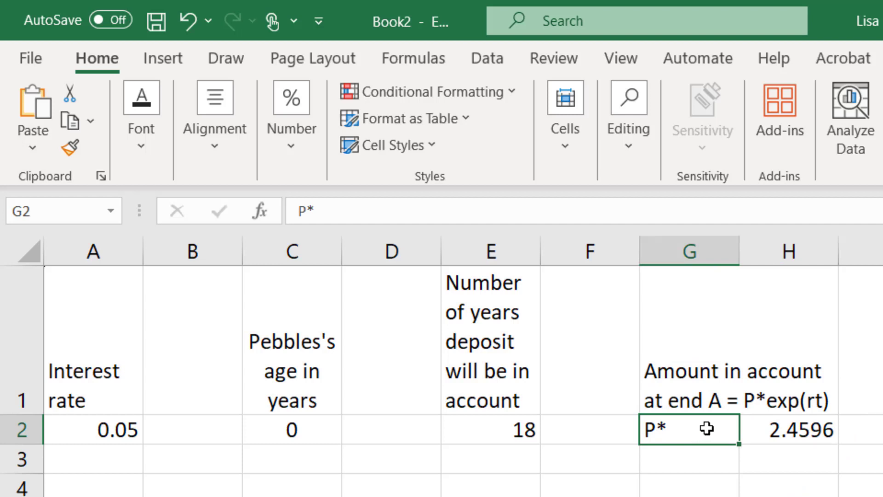
{"action": "left_click", "coordinate": [235, 153]}
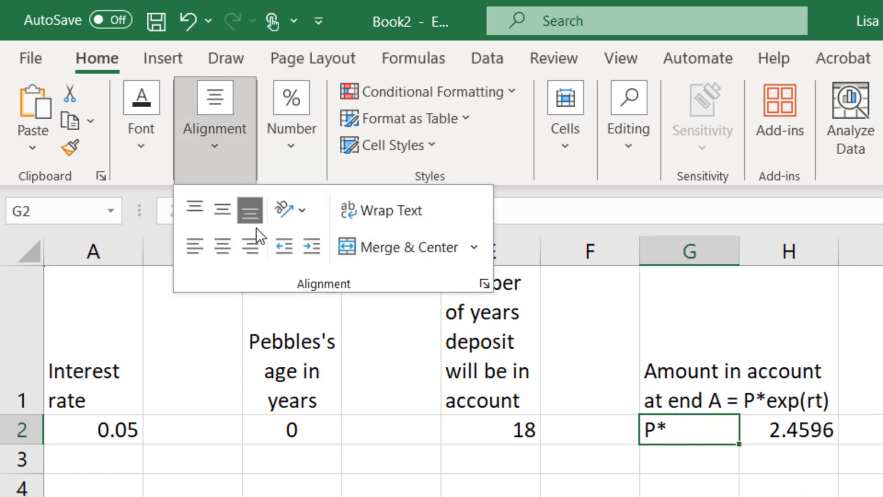
{"action": "left_click", "coordinate": [255, 249]}
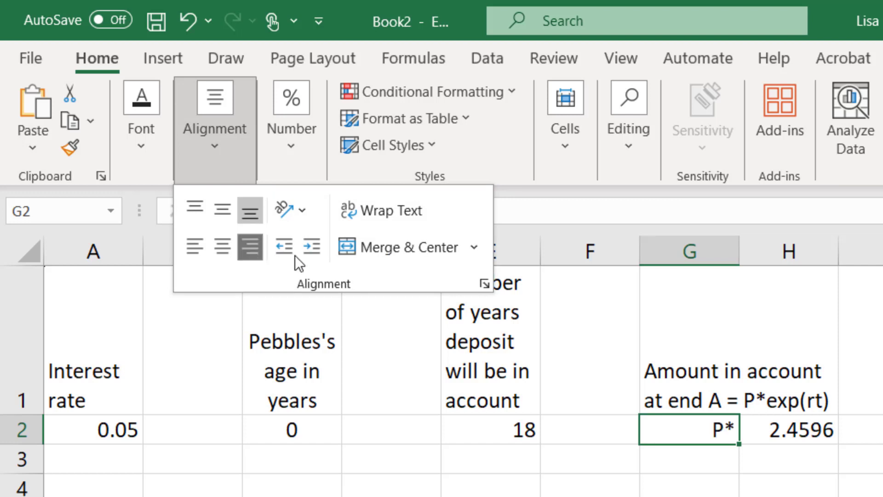
{"action": "key", "text": "Escape"}
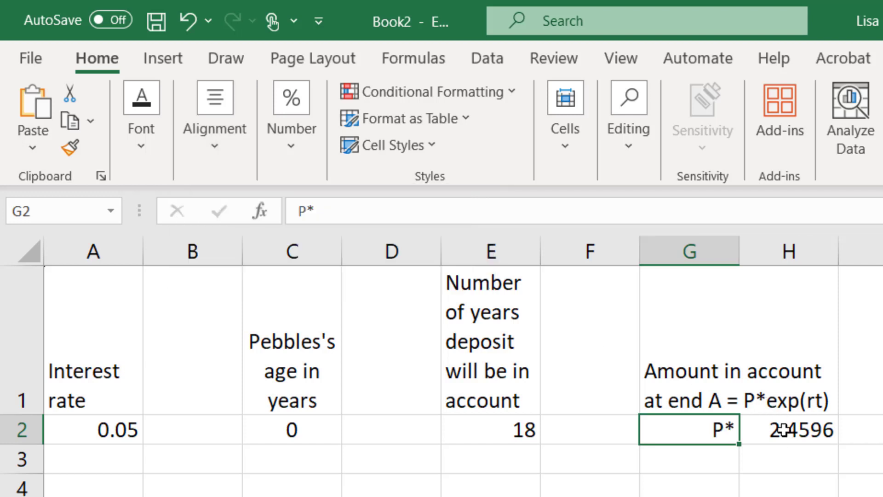
Left-align the growth factor in cell H2 so it sits next to P*.
{"action": "left_click", "coordinate": [783, 429]}
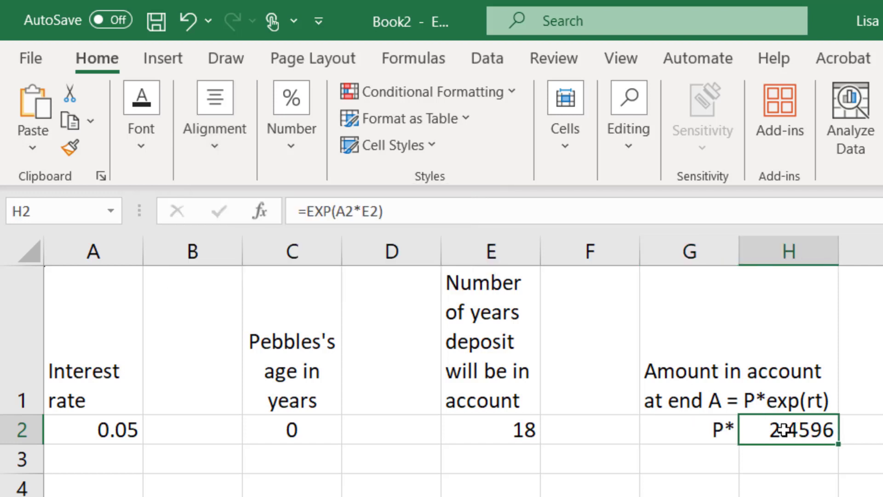
{"action": "left_click", "coordinate": [217, 153]}
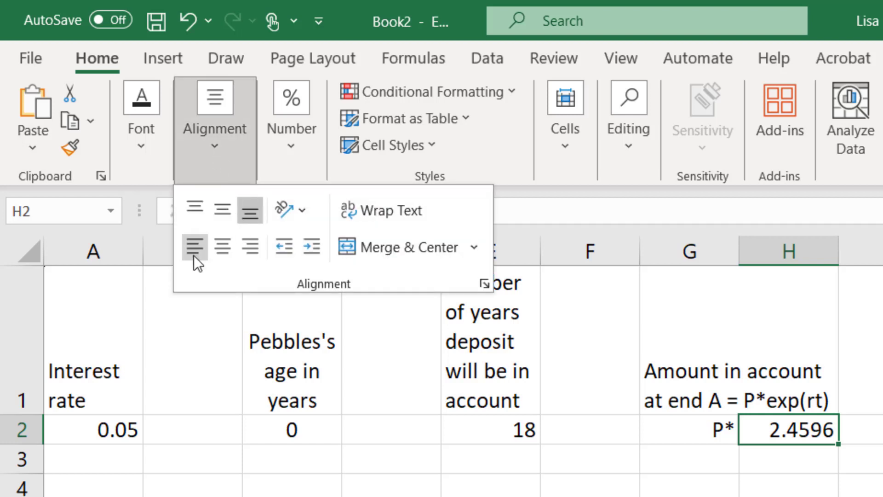
{"action": "left_click", "coordinate": [195, 247]}
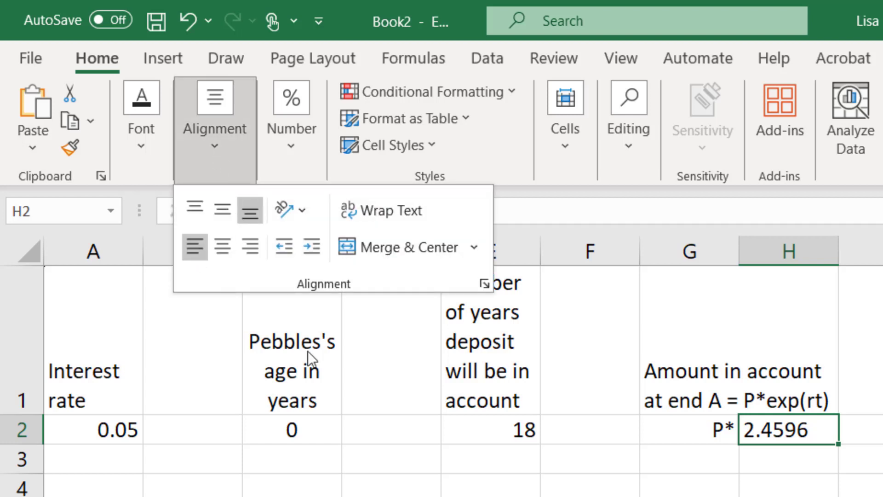
{"action": "key", "text": "Escape"}
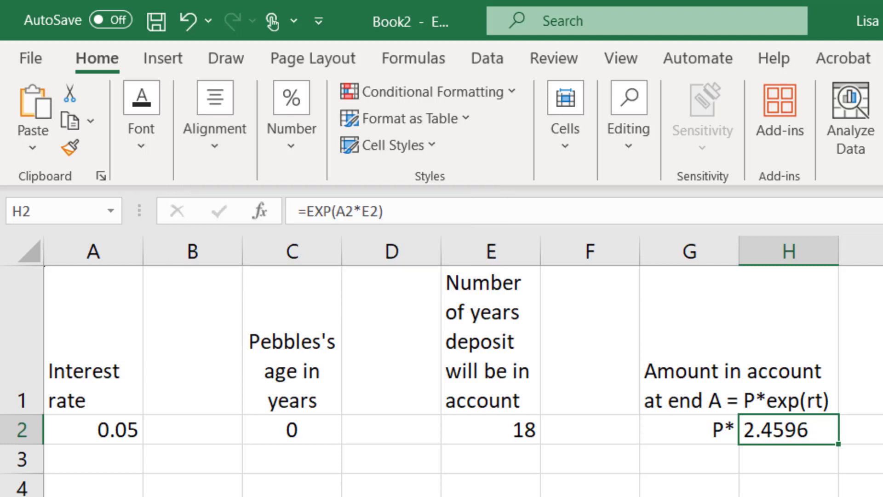
Enter the formula =C2+1 in cell C3 to calculate Pebbles's next age.
{"action": "left_click", "coordinate": [490, 496]}
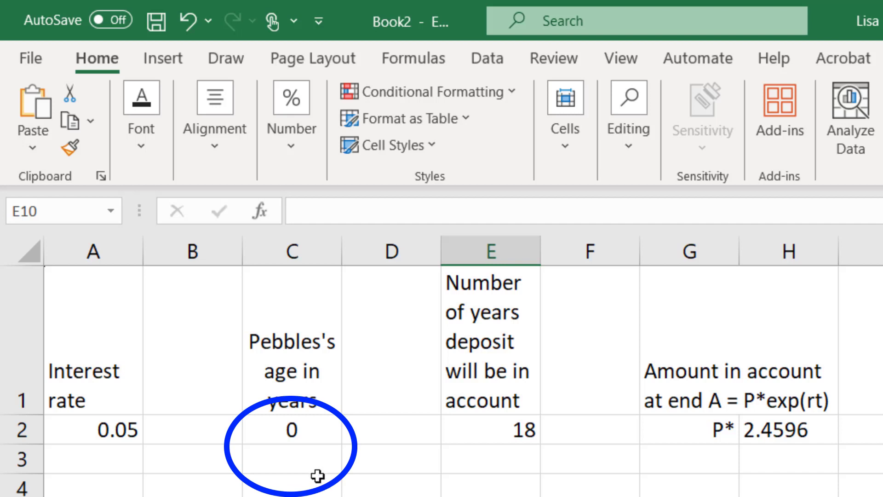
{"action": "left_click", "coordinate": [305, 460]}
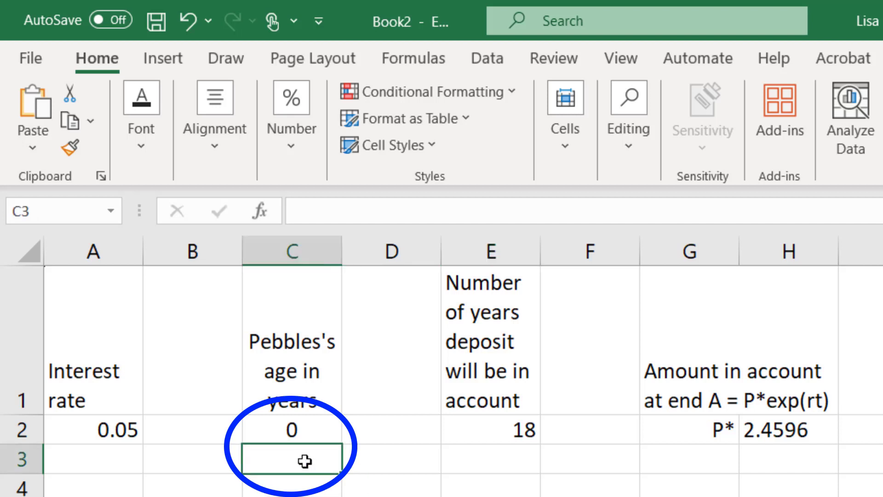
{"action": "type", "text": "="}
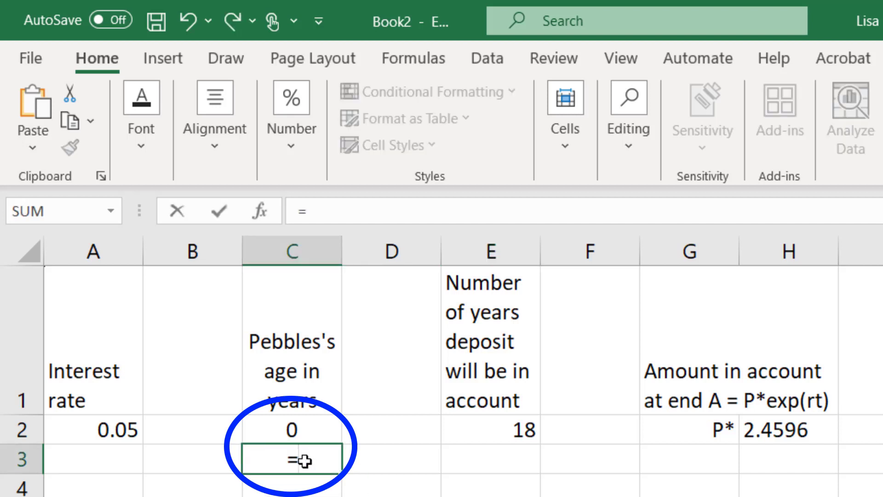
{"action": "left_click", "coordinate": [294, 429]}
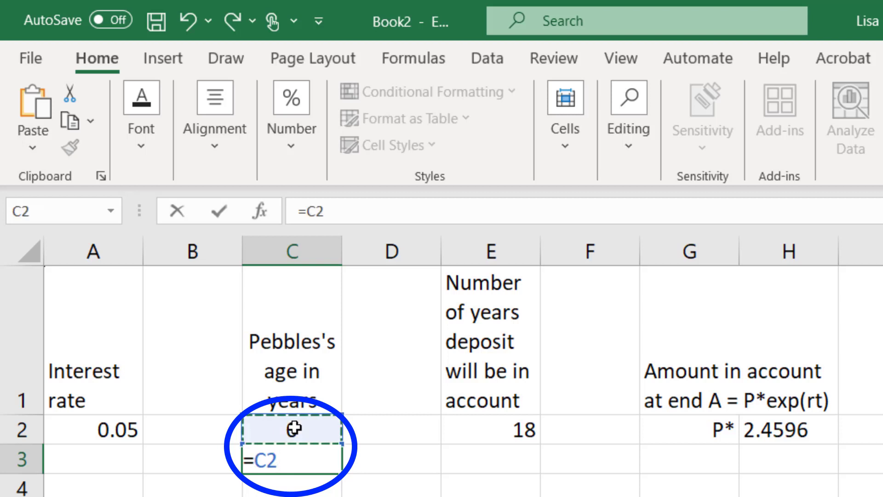
{"action": "type", "text": "+"}
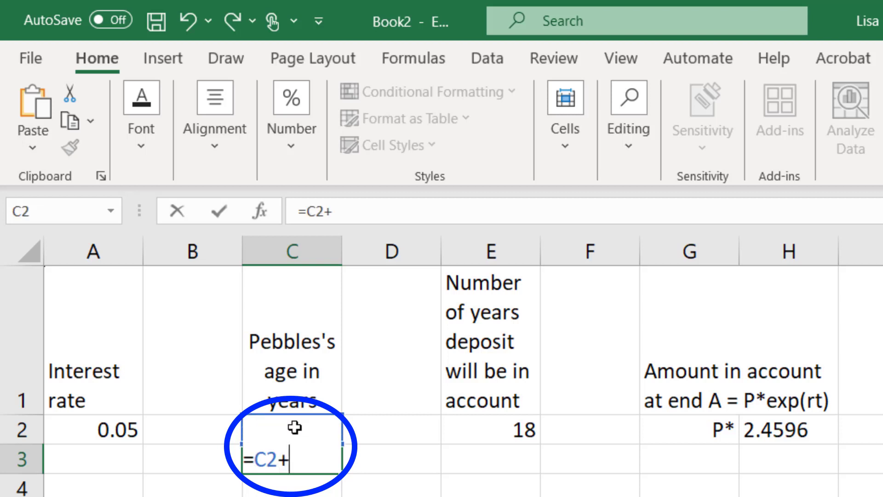
{"action": "type", "text": "1"}
{"action": "key", "text": "Return"}
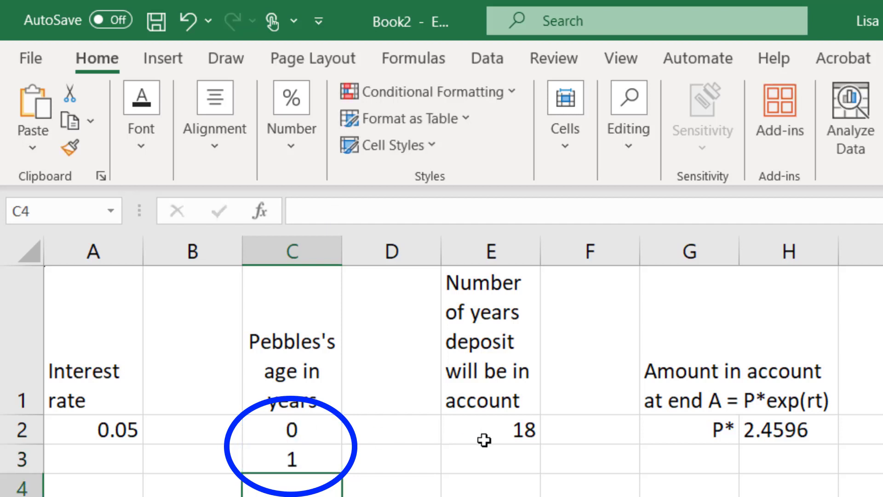
Fill the years-on-deposit formula from E2 down to E3 and check which cells the formulas in E2 and E3 reference.
{"action": "left_click", "coordinate": [500, 431]}
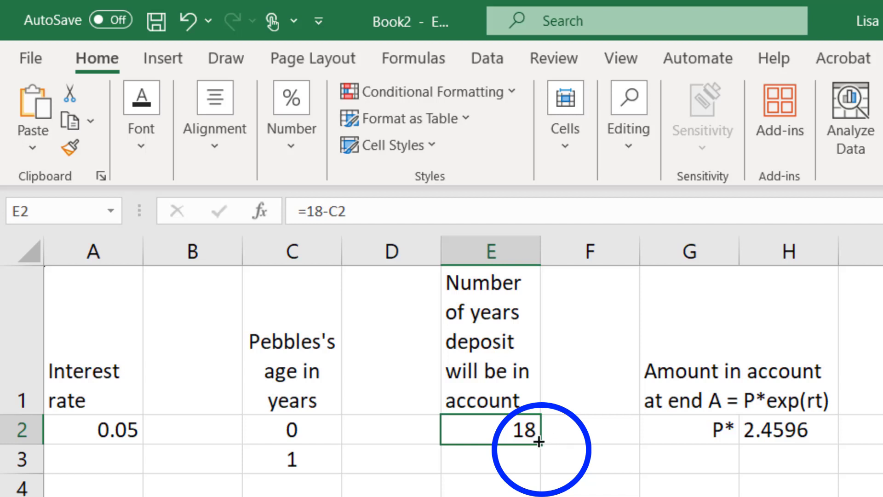
{"action": "left_click_drag", "start_coordinate": [538, 441], "coordinate": [537, 469]}
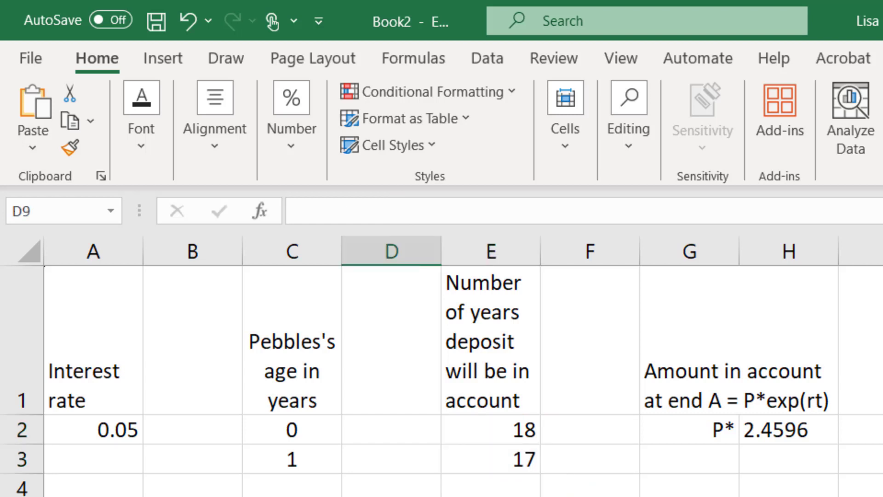
{"action": "left_click", "coordinate": [482, 429]}
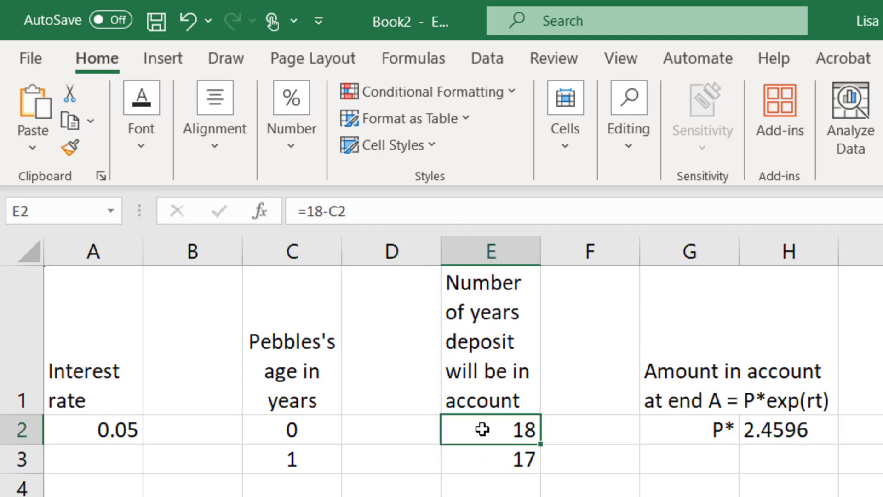
{"action": "left_click", "coordinate": [419, 199]}
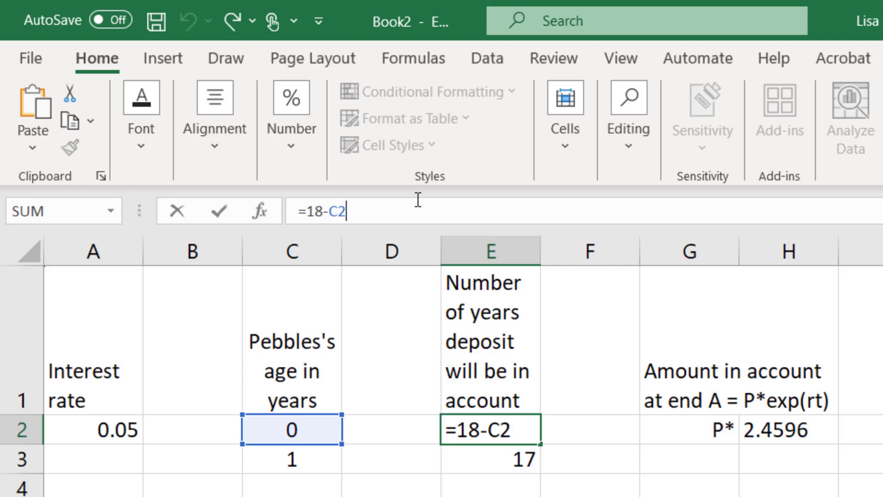
{"action": "key", "text": "Return"}
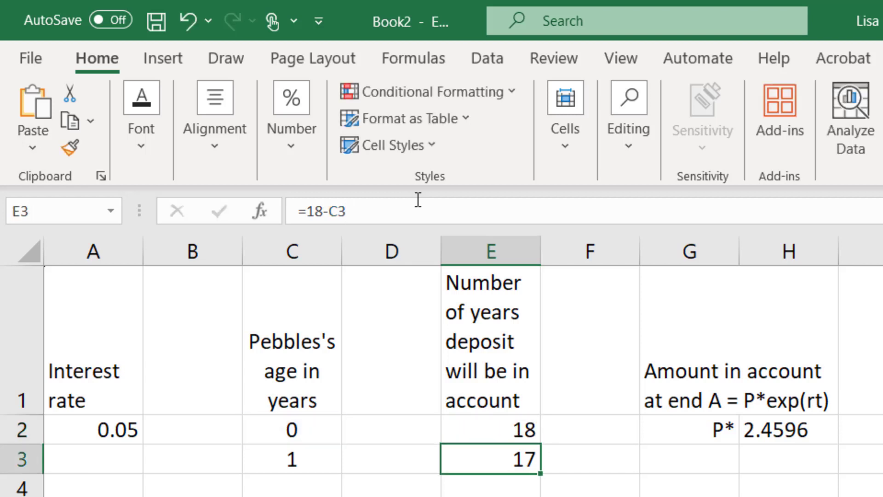
{"action": "left_click", "coordinate": [417, 200]}
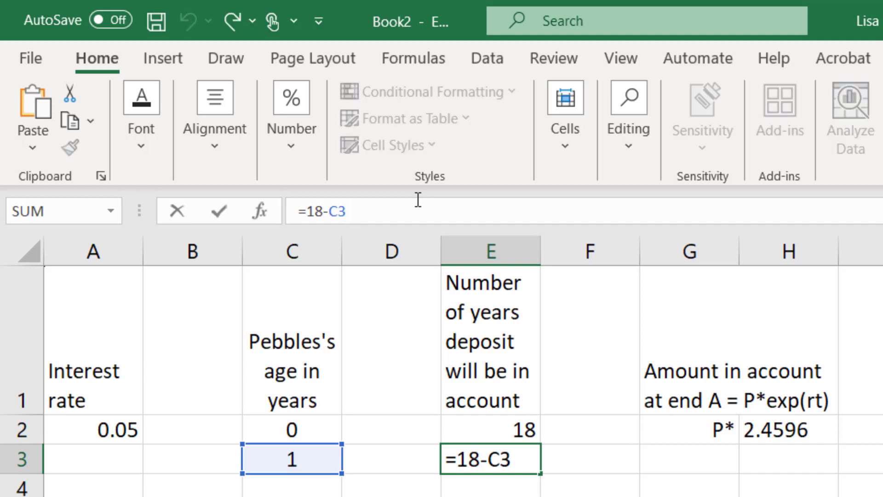
{"action": "key", "text": "Return"}
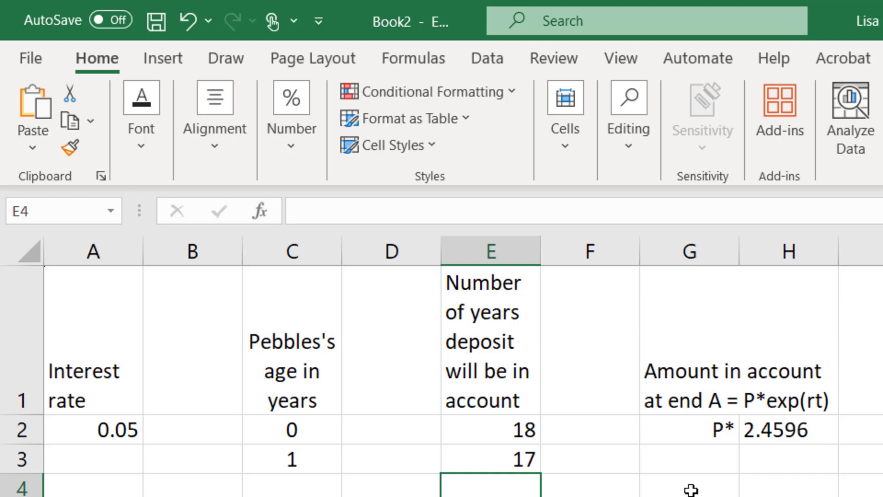
Fill the final-amount cells G2:H2 down into row 3.
{"action": "left_click", "coordinate": [708, 430]}
{"action": "left_click_drag", "start_coordinate": [748, 430], "coordinate": [800, 434]}
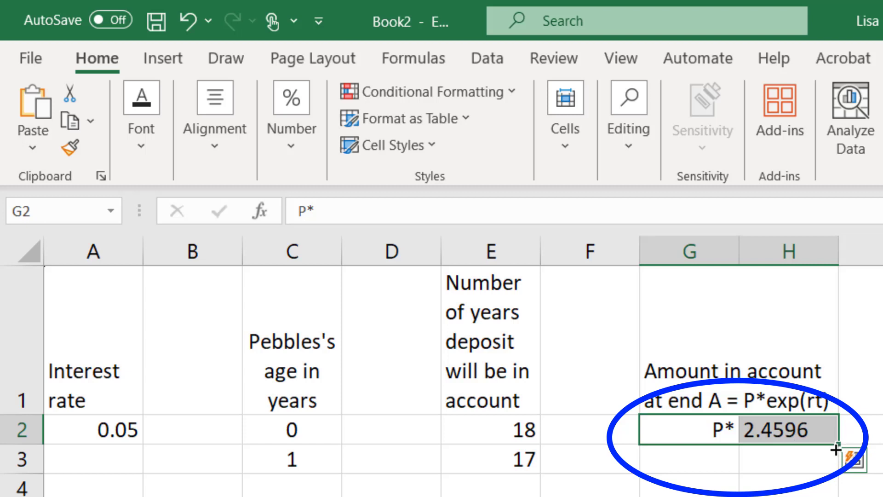
{"action": "left_click_drag", "start_coordinate": [839, 445], "coordinate": [838, 484]}
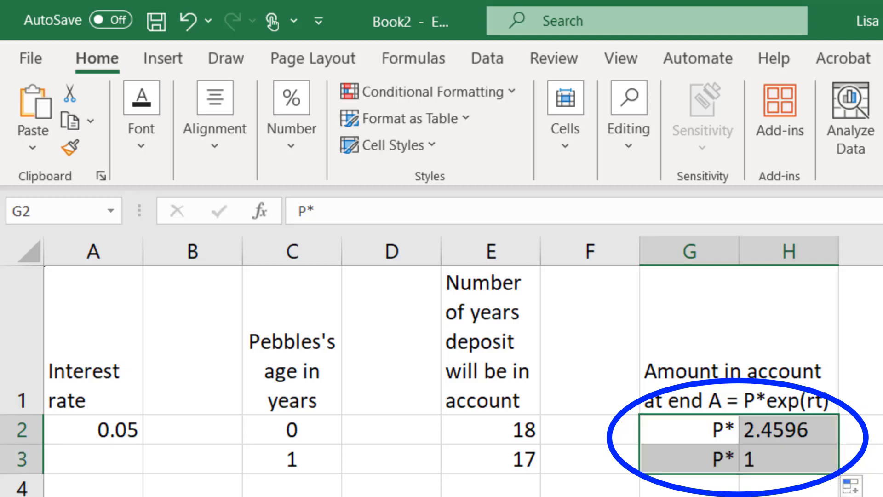
Check which cells the growth-factor formulas in H2 and H3 reference.
{"action": "left_click", "coordinate": [788, 496]}
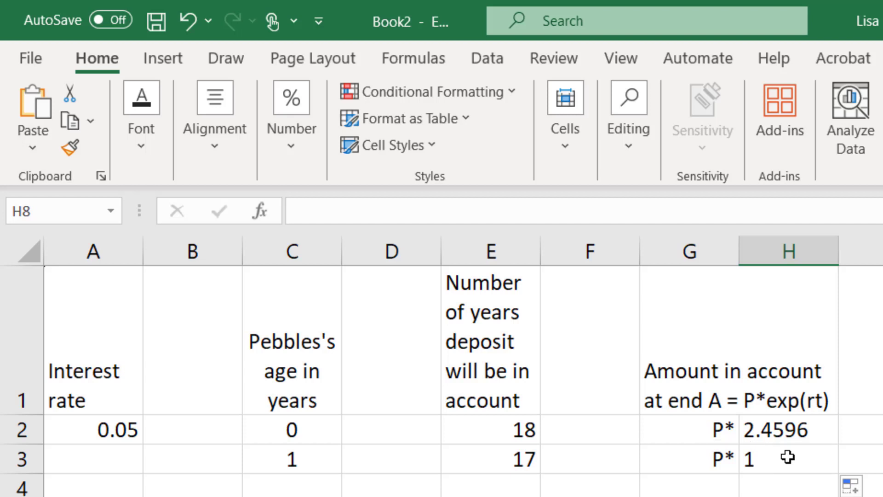
{"action": "left_click", "coordinate": [814, 429]}
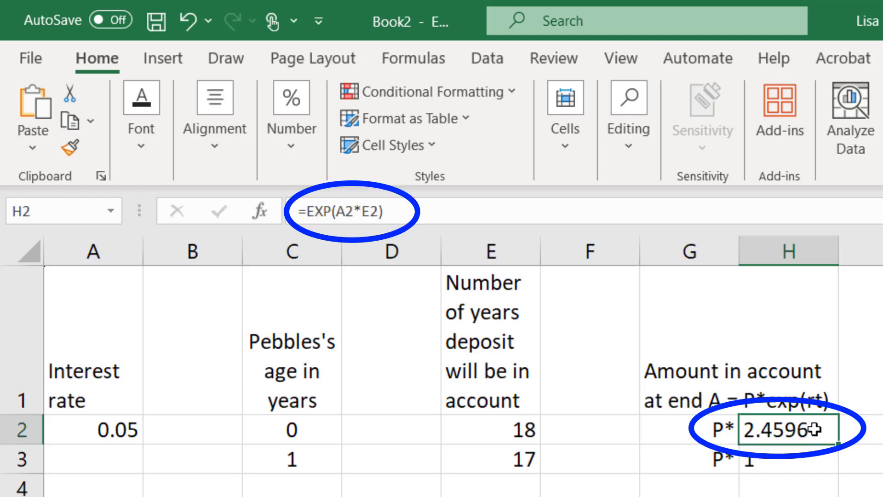
{"action": "left_click", "coordinate": [719, 211]}
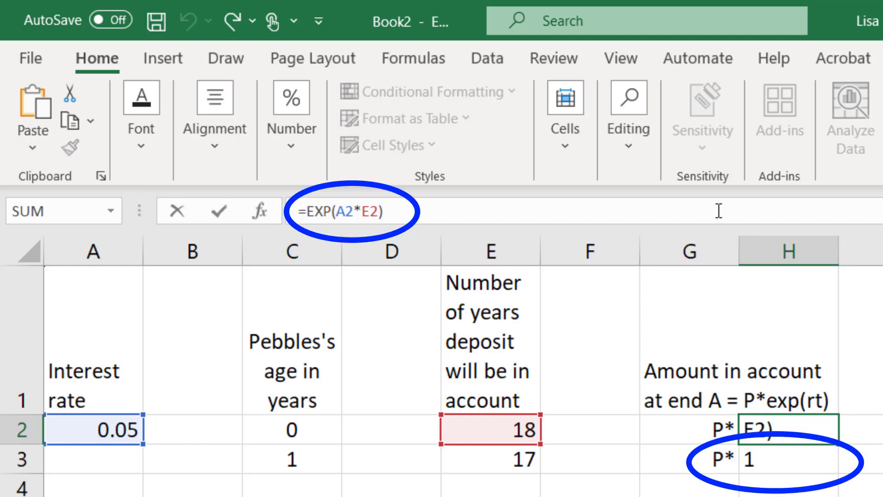
{"action": "key", "text": "Return"}
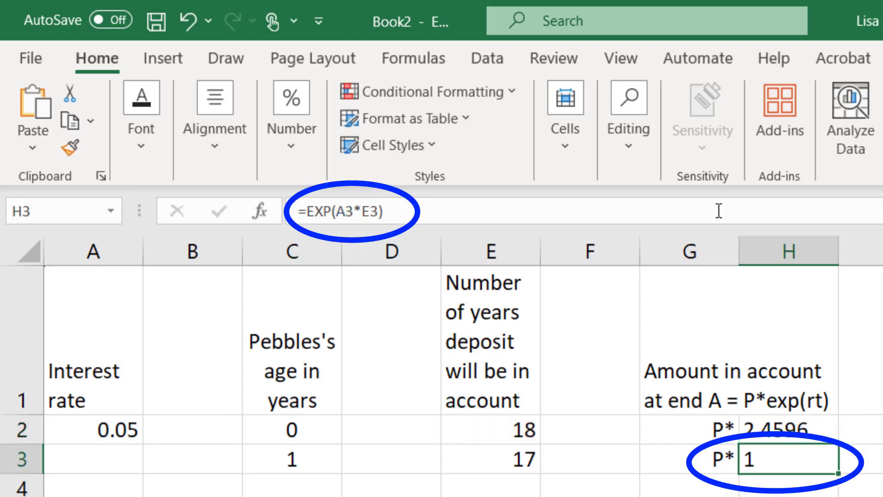
{"action": "left_click", "coordinate": [718, 211]}
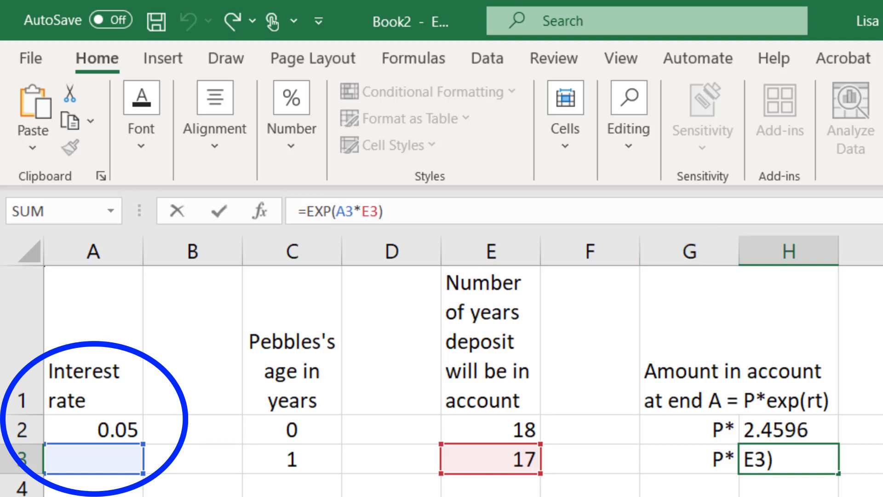
{"action": "left_click", "coordinate": [865, 496]}
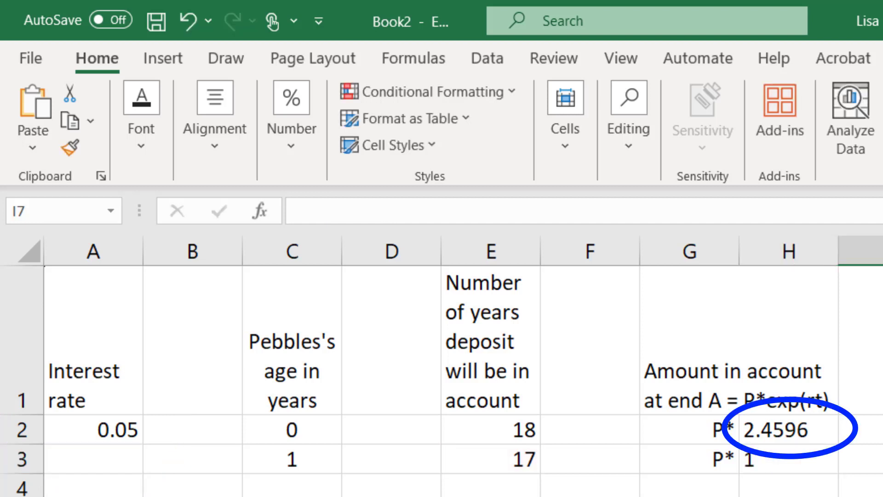
Lock the interest-rate row in cell H2's formula so it reads =EXP(A$2*E2).
{"action": "left_click", "coordinate": [807, 434]}
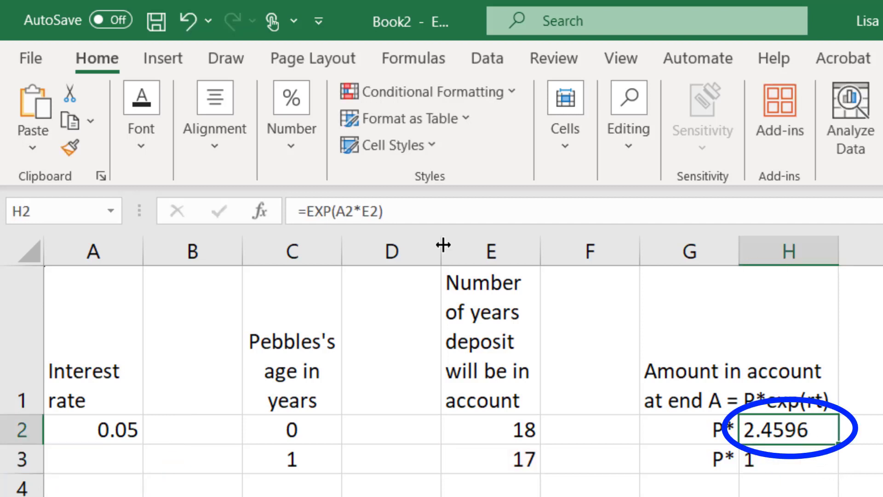
{"action": "left_click", "coordinate": [346, 210]}
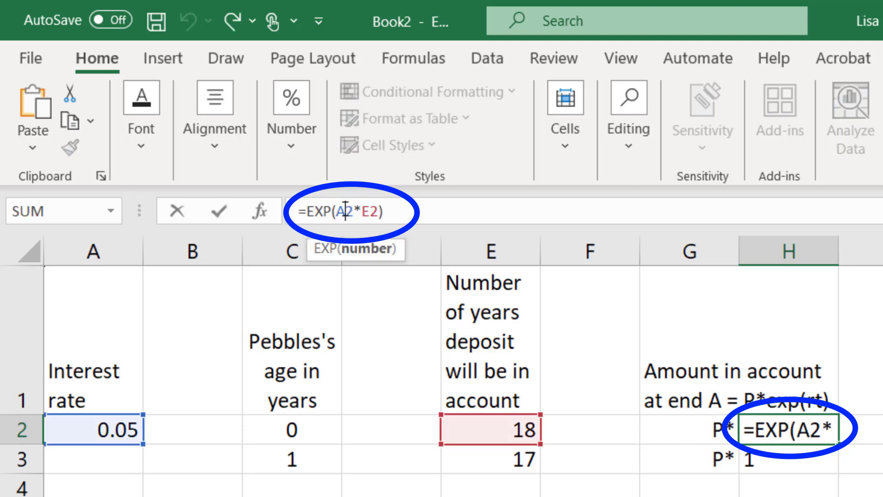
{"action": "type", "text": "$"}
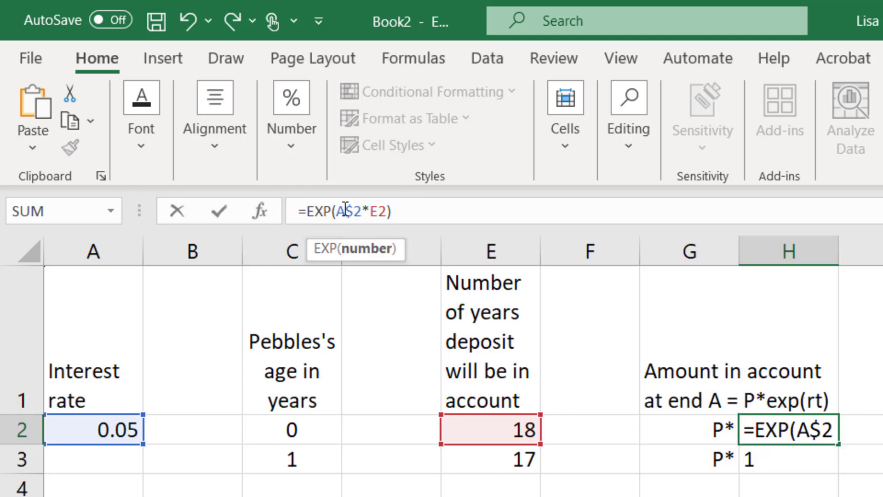
{"action": "key", "text": "Return"}
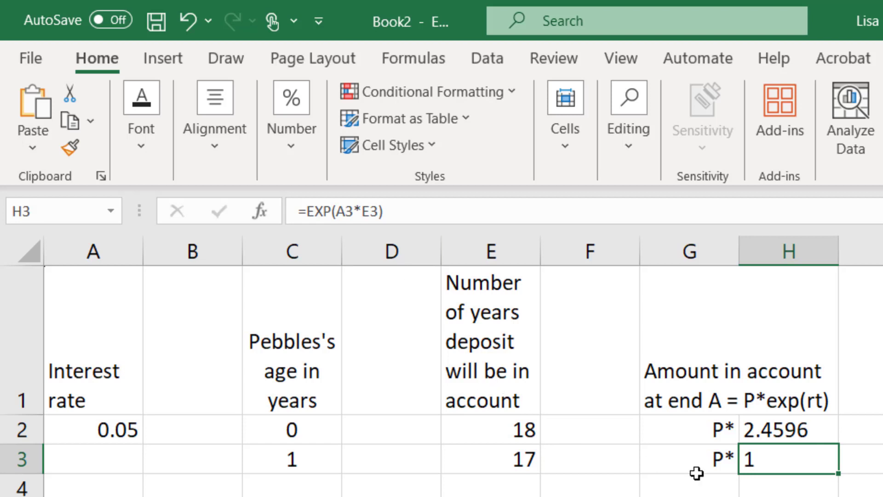
Fill the corrected growth-factor formula from H2 down into H3.
{"action": "left_click", "coordinate": [803, 427]}
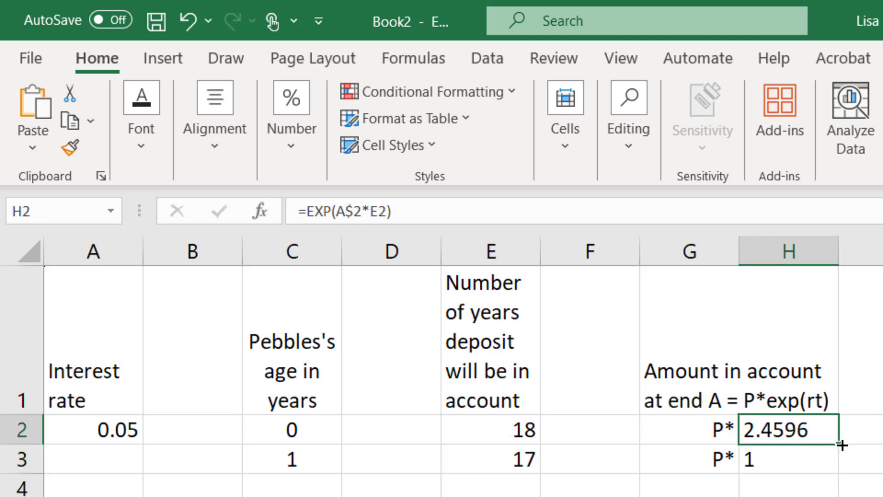
{"action": "left_click_drag", "start_coordinate": [839, 445], "coordinate": [843, 475]}
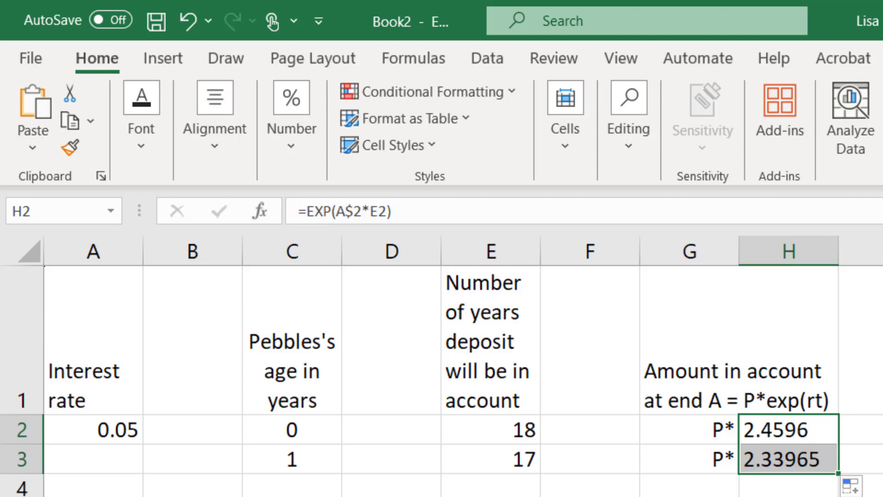
{"action": "left_click", "coordinate": [788, 496]}
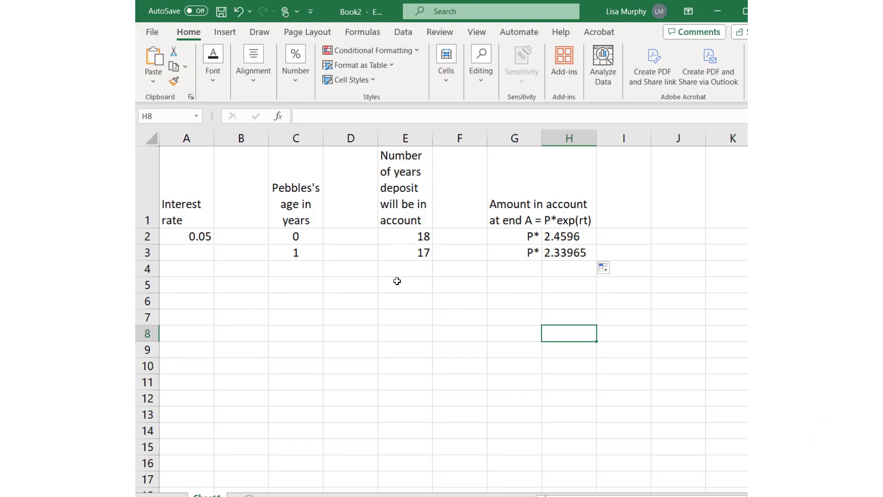
Fill the row 3 cells from column C through H down to row 21.
{"action": "left_click_drag", "start_coordinate": [292, 251], "coordinate": [599, 422]}
{"action": "left_click", "coordinate": [630, 443]}
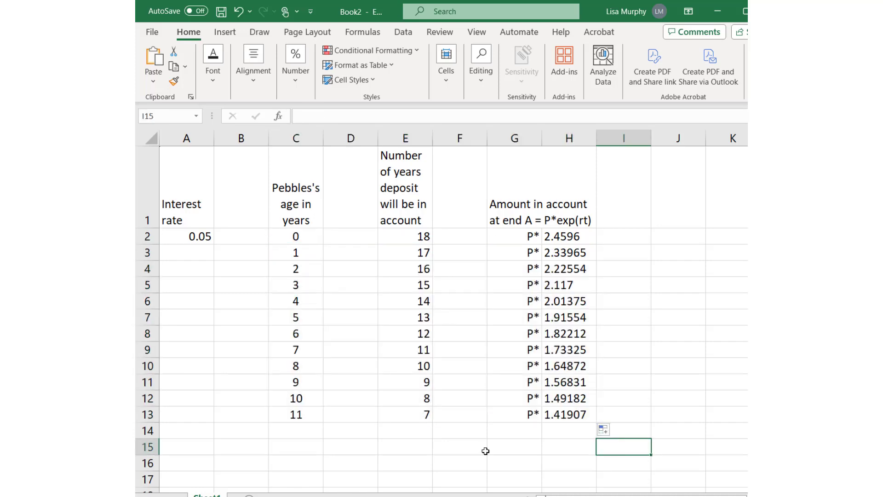
{"action": "scroll", "coordinate": [485, 451], "scroll_direction": "down", "scroll_amount": 1}
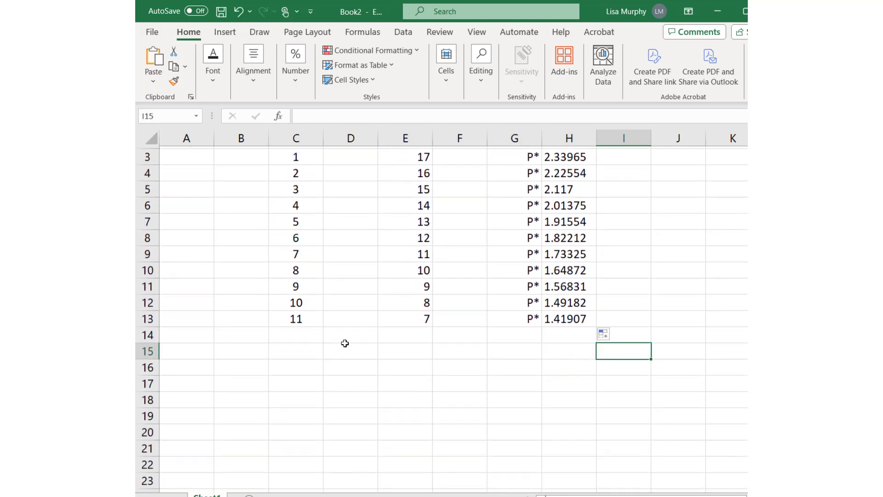
{"action": "left_click_drag", "start_coordinate": [311, 318], "coordinate": [597, 461]}
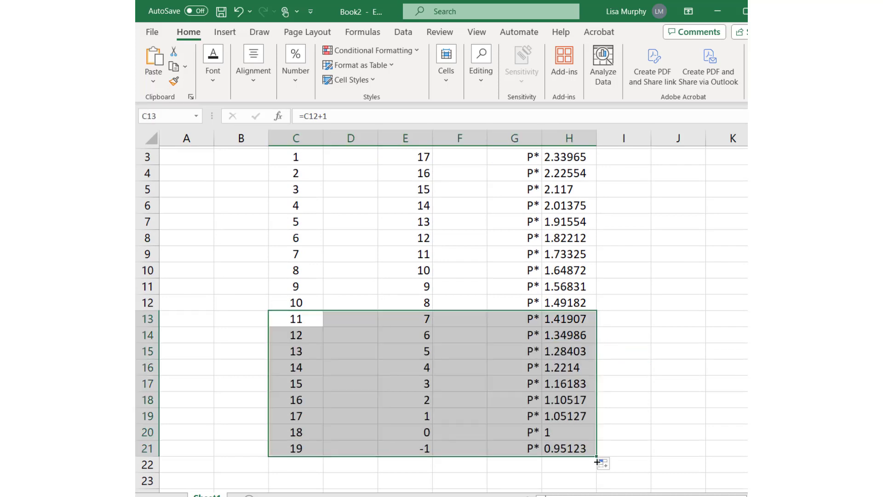
{"action": "left_click", "coordinate": [469, 461]}
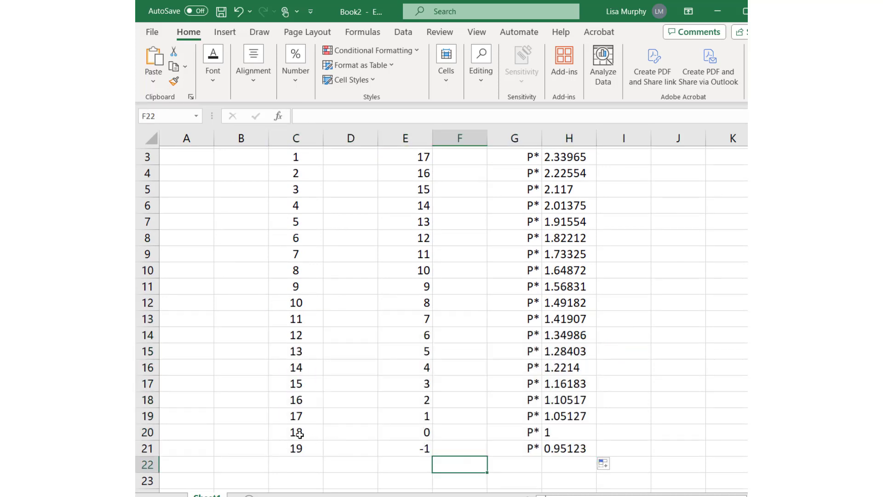
Clear the extra entries for ages 18 and 19 in rows 20 and 21, columns C through H.
{"action": "left_click_drag", "start_coordinate": [287, 433], "coordinate": [529, 457]}
{"action": "key", "text": "Delete"}
{"action": "left_click", "coordinate": [509, 469]}
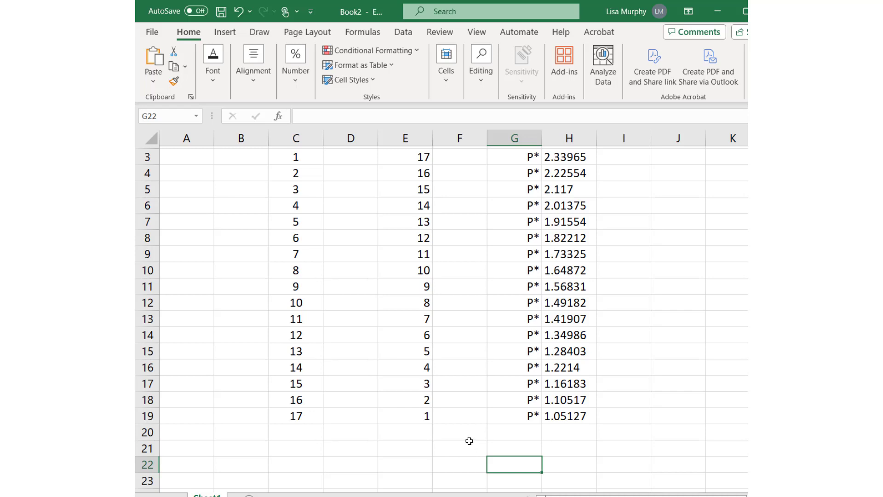
Enter the label Total = in cell F21 and P* in cell G21.
{"action": "key", "text": "Left"}
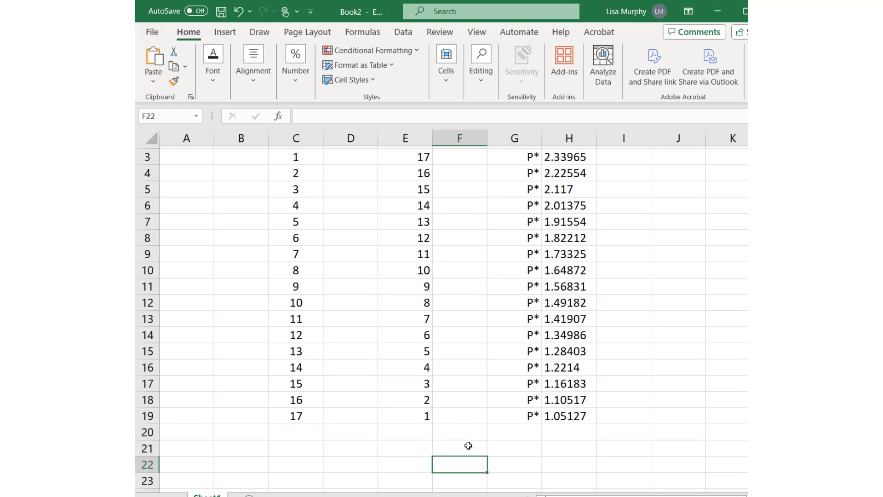
{"action": "left_click", "coordinate": [468, 445]}
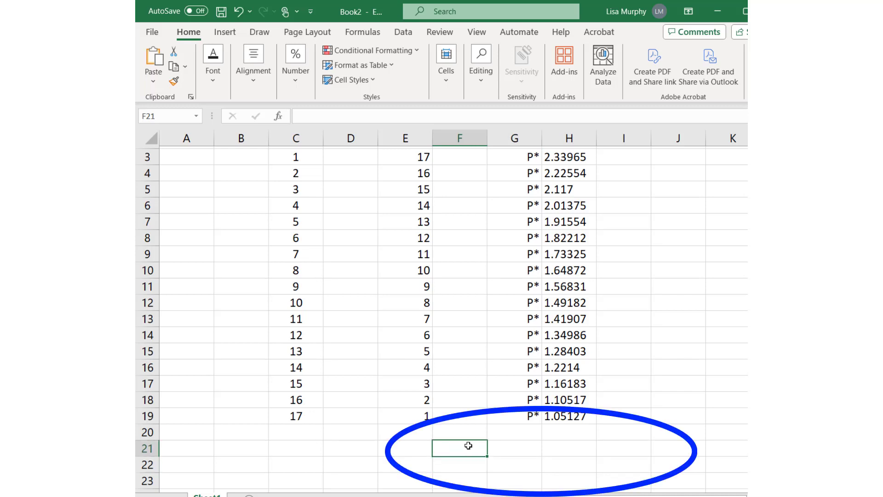
{"action": "type", "text": "Total"}
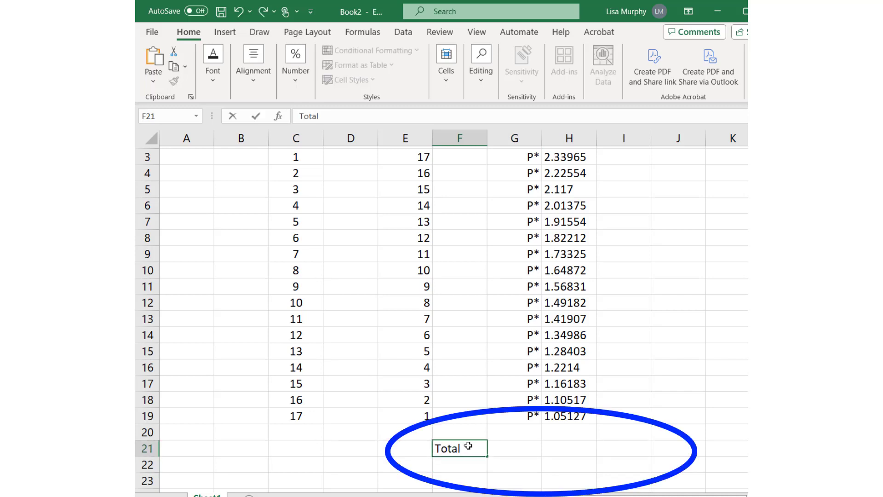
{"action": "type", "text": " ="}
{"action": "left_click", "coordinate": [523, 450]}
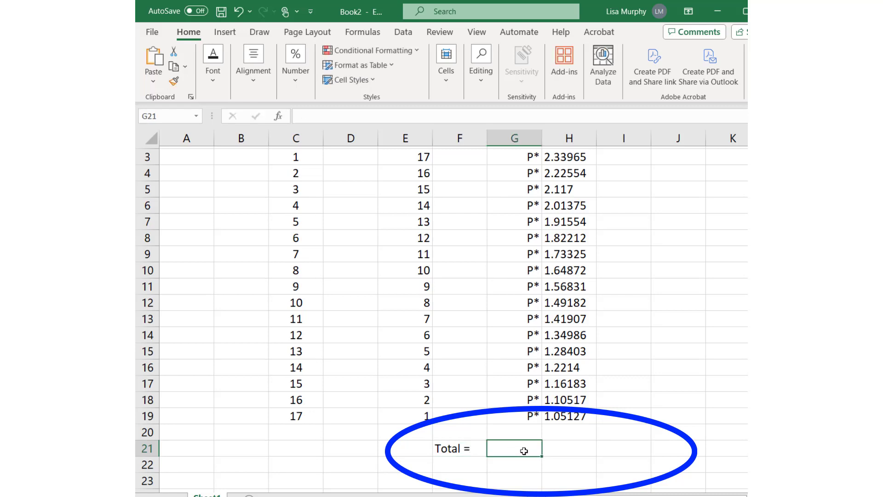
{"action": "type", "text": "P*"}
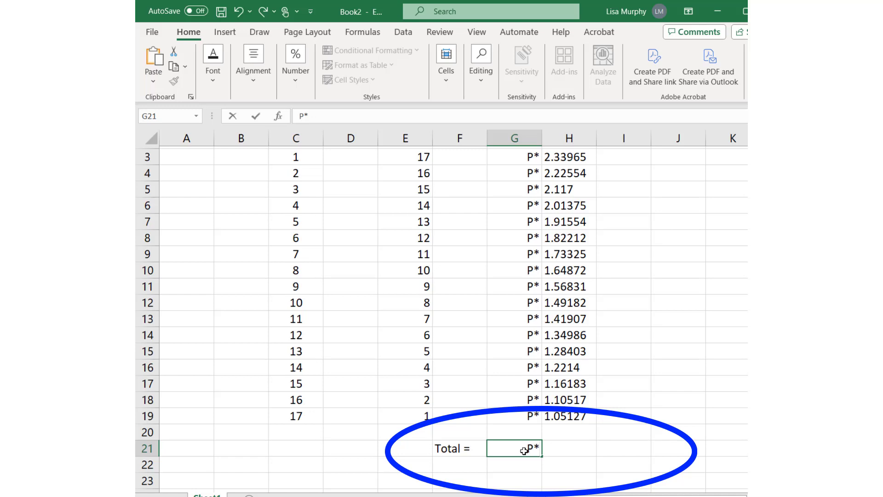
Enter the formula =sum(H2:H19) in cell H21 to total the growth factors.
{"action": "left_click", "coordinate": [567, 446]}
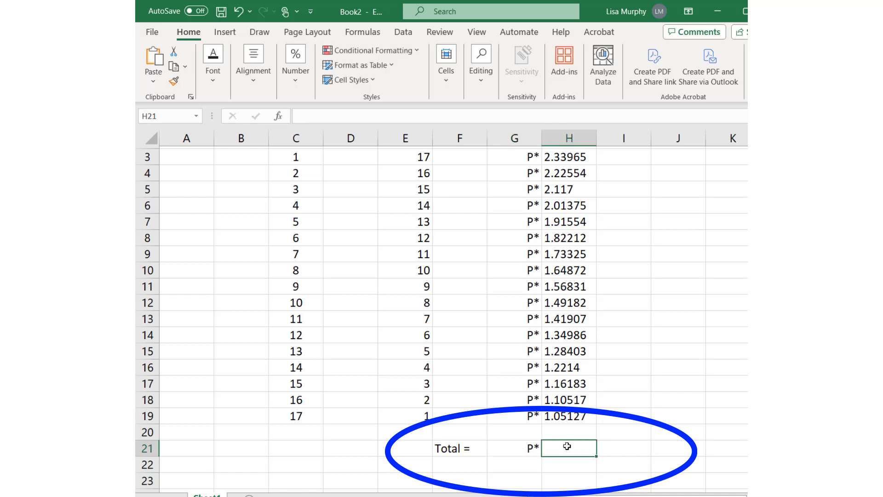
{"action": "type", "text": "="}
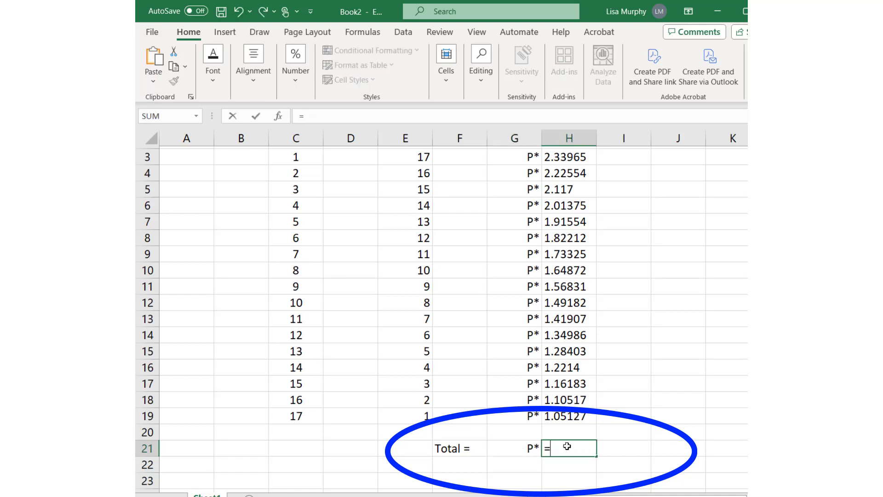
{"action": "type", "text": "sum"}
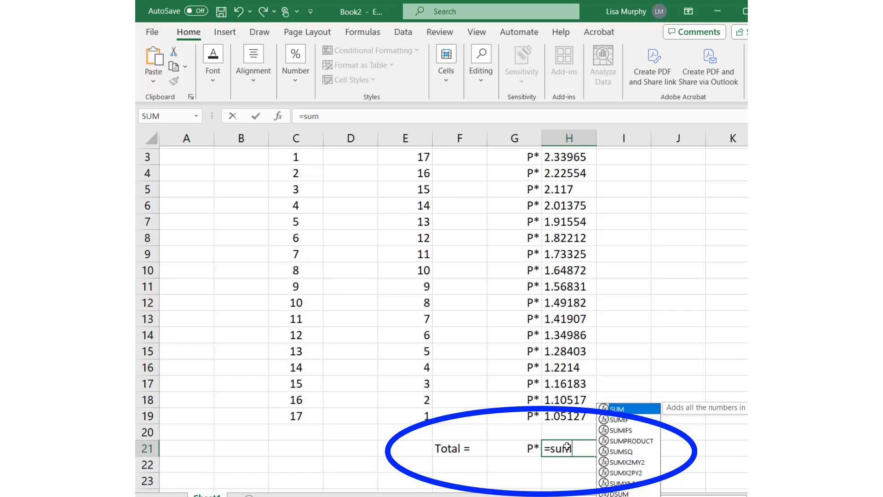
{"action": "type", "text": "("}
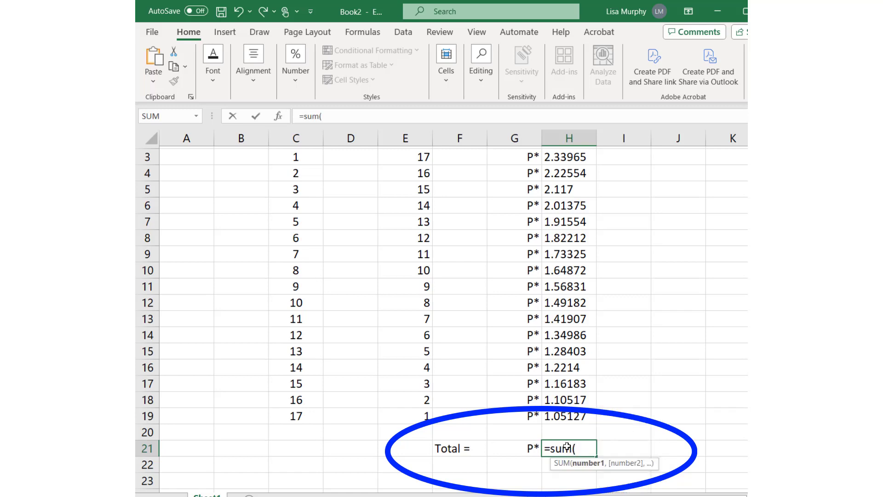
{"action": "type", "text": ")"}
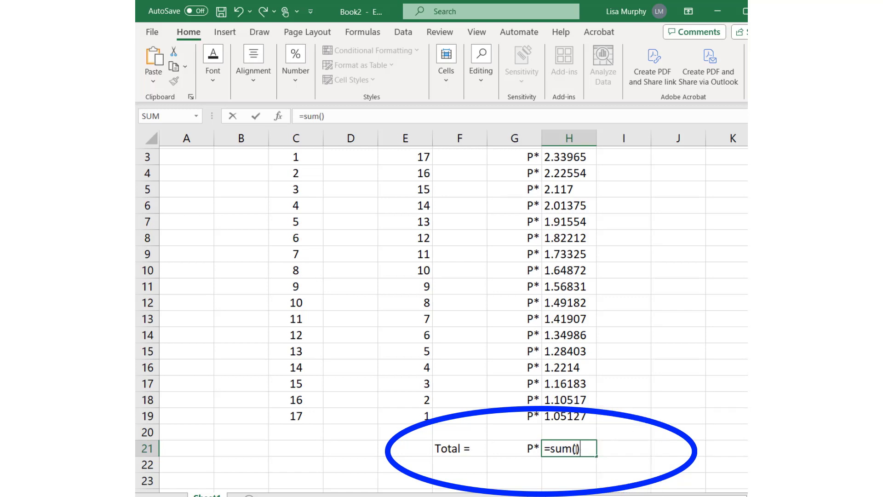
{"action": "left_click", "coordinate": [575, 449]}
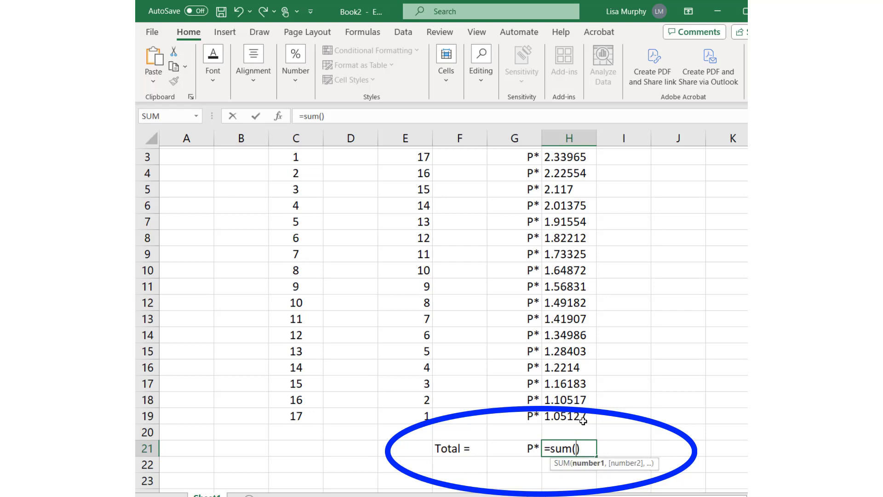
{"action": "left_click_drag", "start_coordinate": [583, 417], "coordinate": [566, 238]}
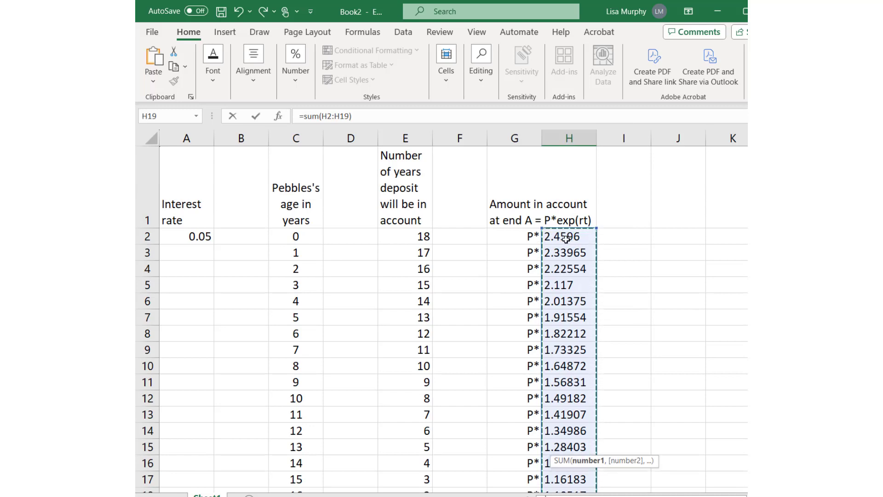
{"action": "key", "text": "Return"}
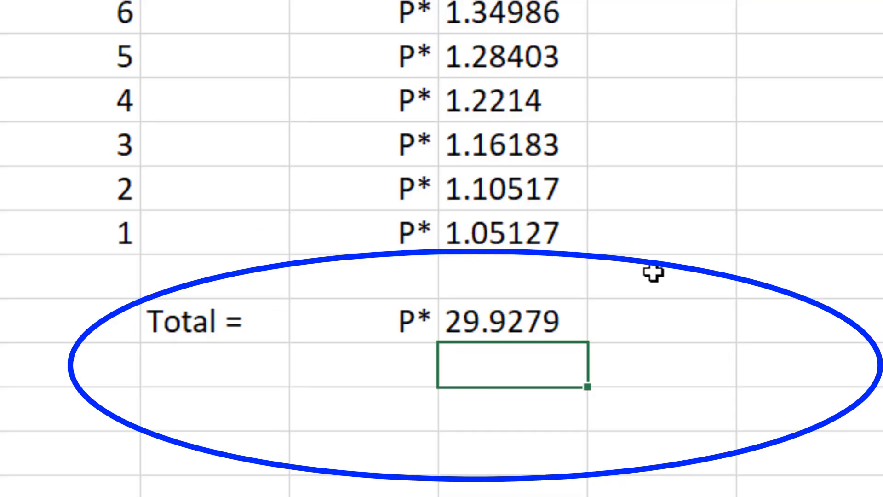
Enter the heading Desired total in cell I20 and the amount 20000 in cell I21 below it.
{"action": "left_click", "coordinate": [706, 264]}
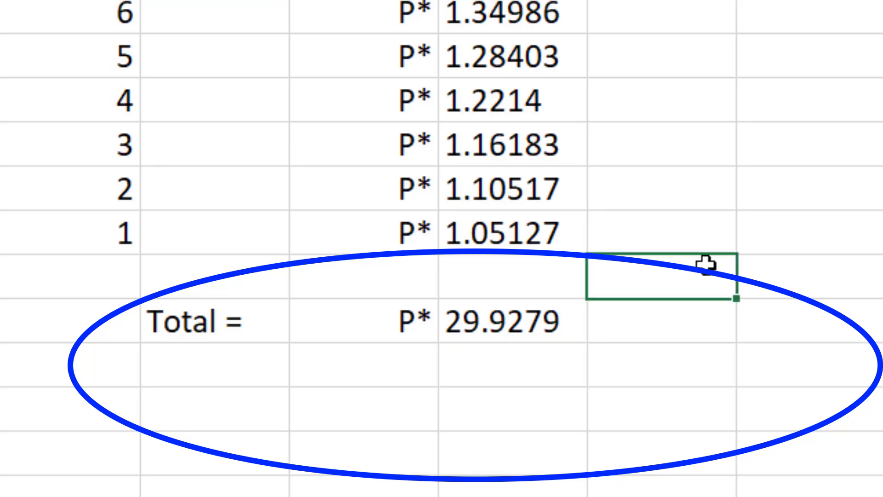
{"action": "type", "text": "Desired total"}
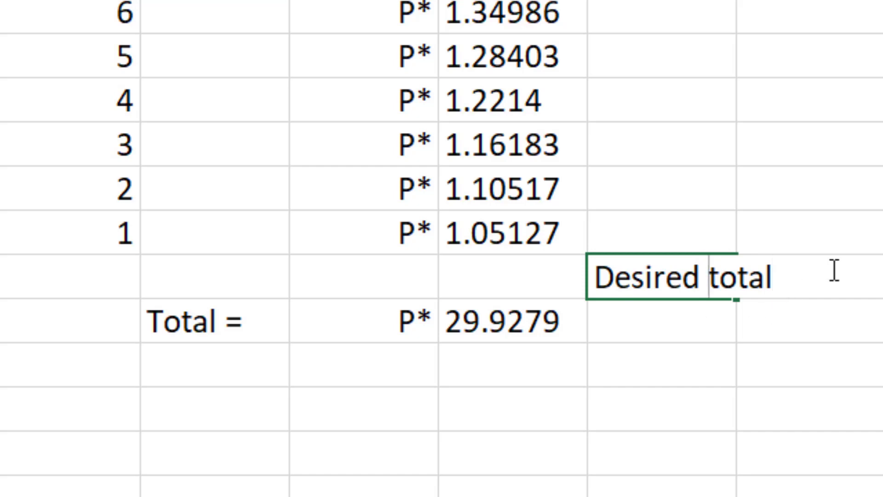
{"action": "left_click", "coordinate": [660, 309]}
{"action": "type", "text": "20000"}
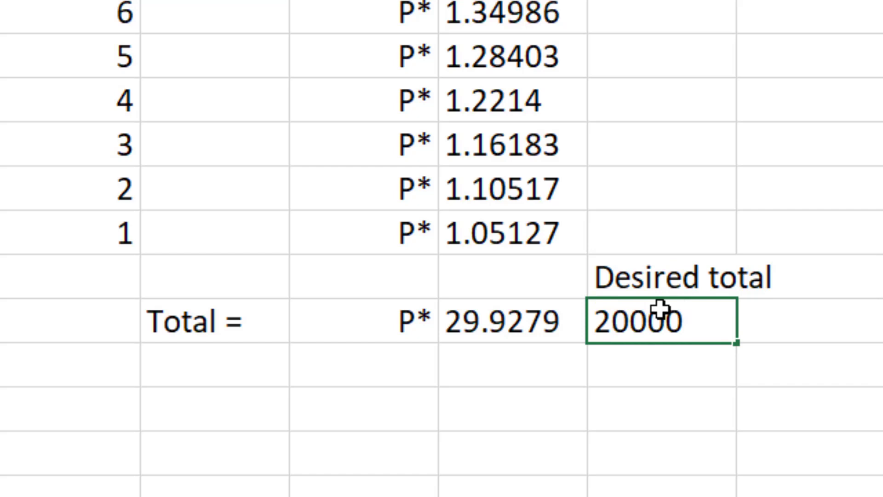
{"action": "key", "text": "Return"}
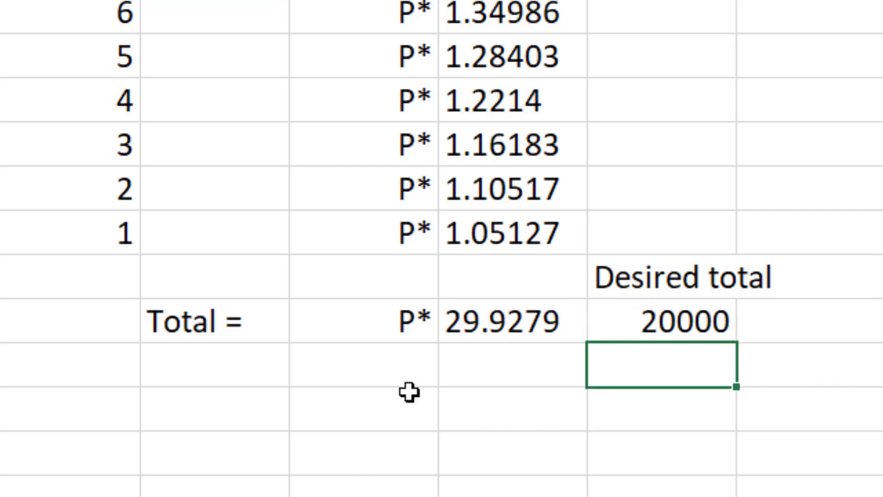
Enter the label P = in cell G23 and the formula =I21/H21 in cell H23 to calculate the yearly deposit.
{"action": "left_click", "coordinate": [388, 423]}
{"action": "type", "text": "P ="}
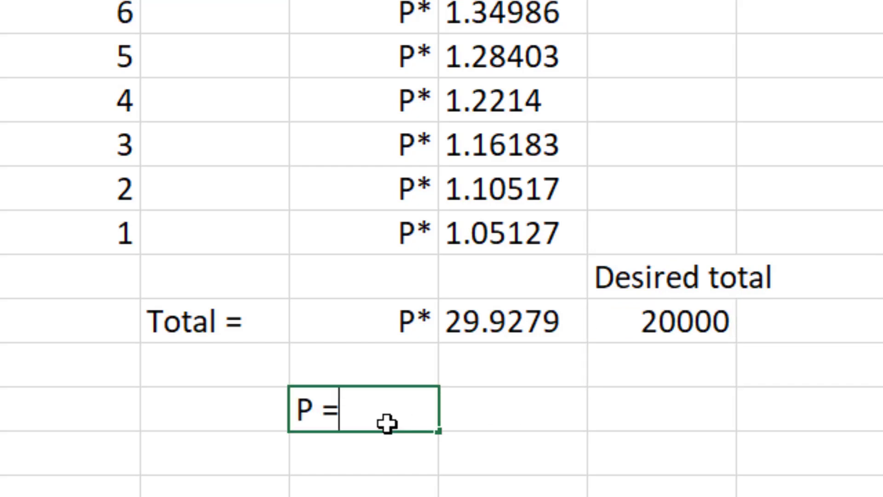
{"action": "key", "text": "Tab"}
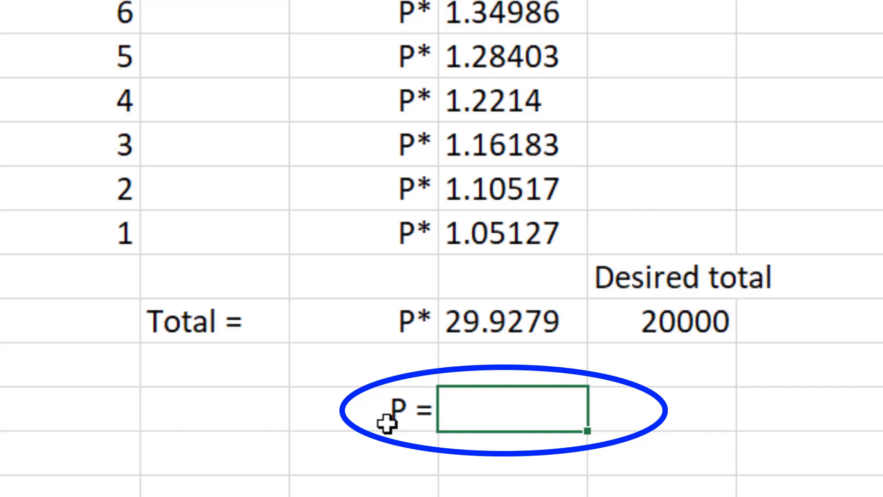
{"action": "type", "text": "="}
{"action": "left_click", "coordinate": [666, 322]}
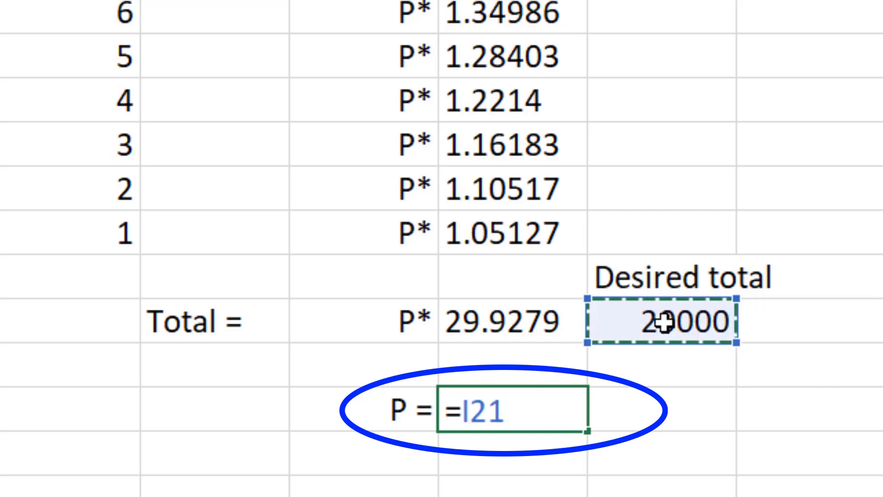
{"action": "type", "text": "/"}
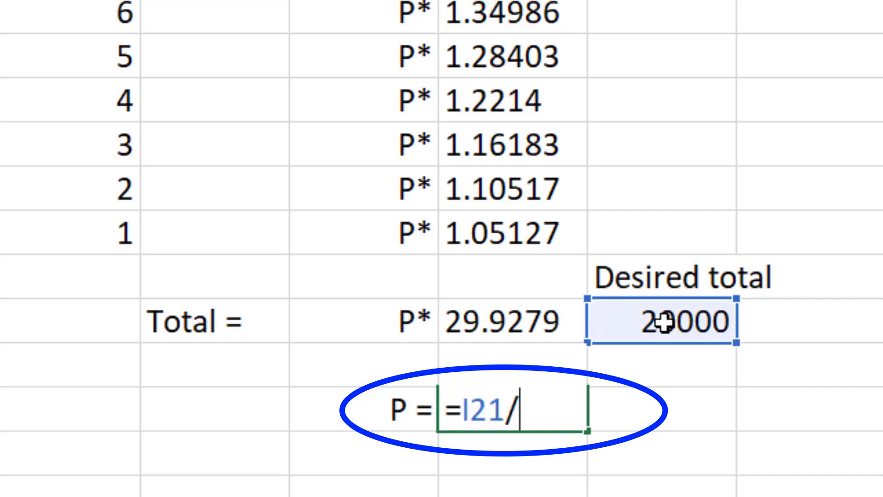
{"action": "left_click", "coordinate": [547, 320]}
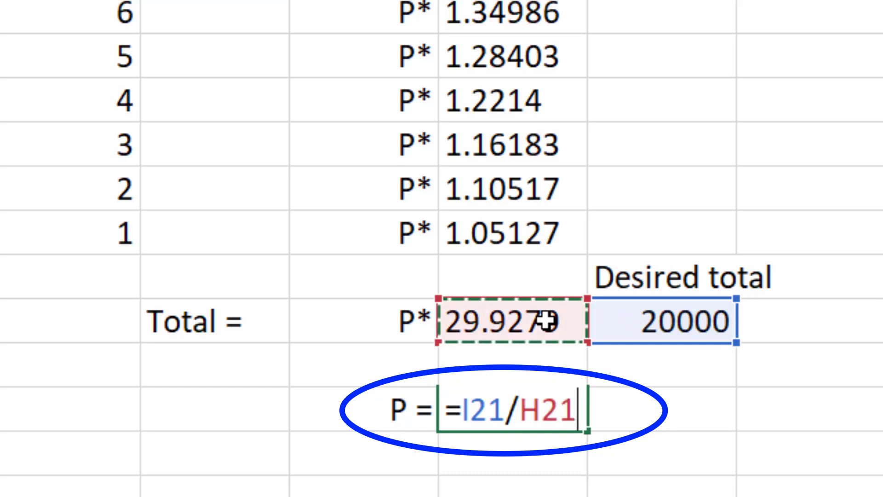
{"action": "key", "text": "Escape"}
{"action": "key", "text": "Return"}
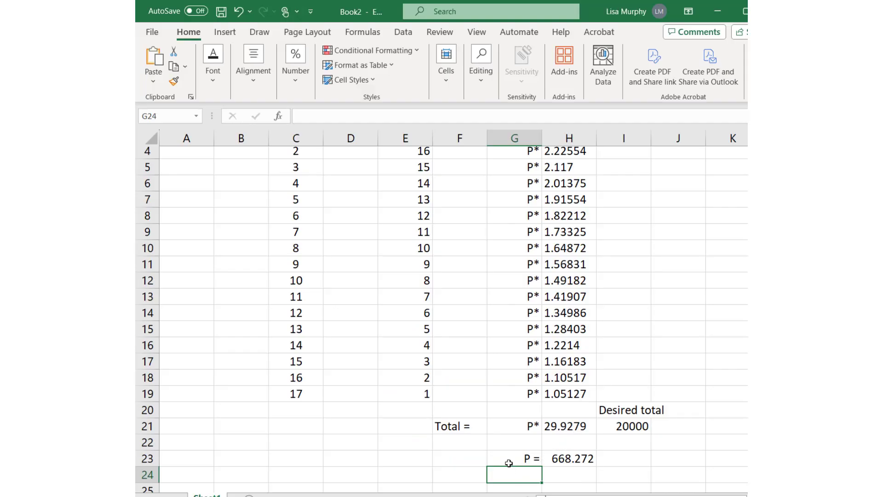
Apply Thick Outside Borders around the yearly deposit result in cells G23 and H23.
{"action": "left_click", "coordinate": [507, 460]}
{"action": "left_click_drag", "start_coordinate": [506, 461], "coordinate": [570, 456]}
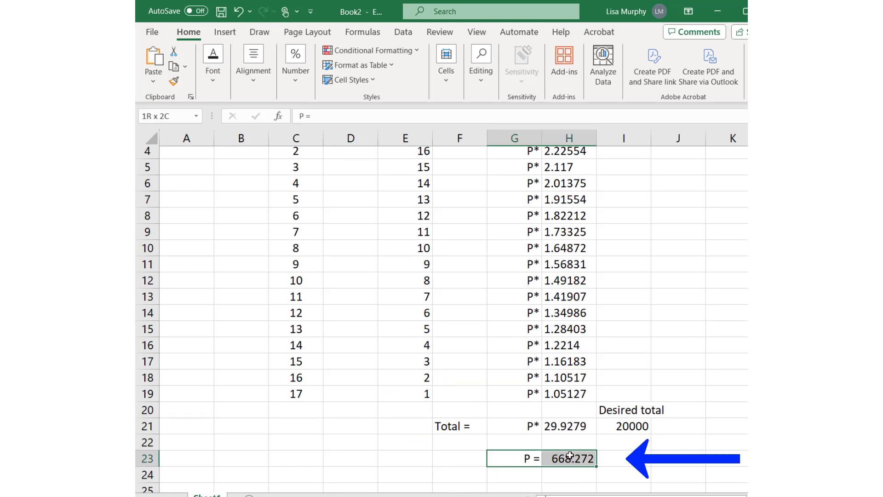
{"action": "left_click", "coordinate": [252, 83]}
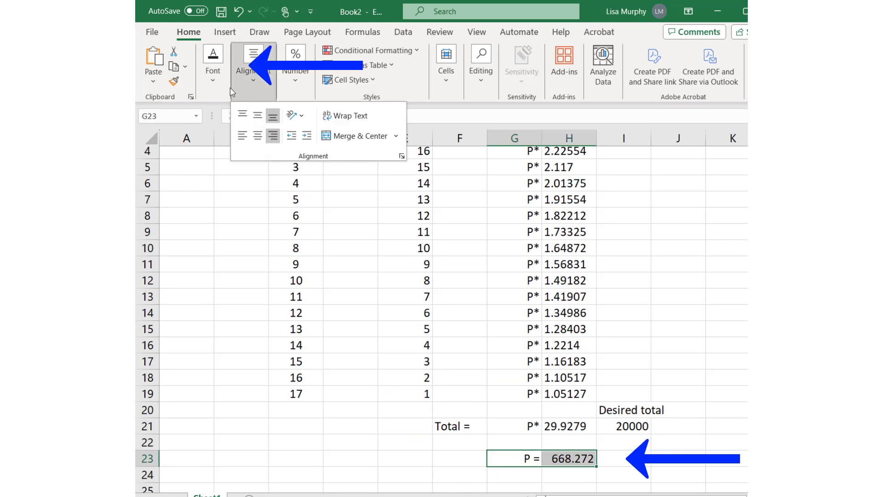
{"action": "left_click", "coordinate": [218, 88]}
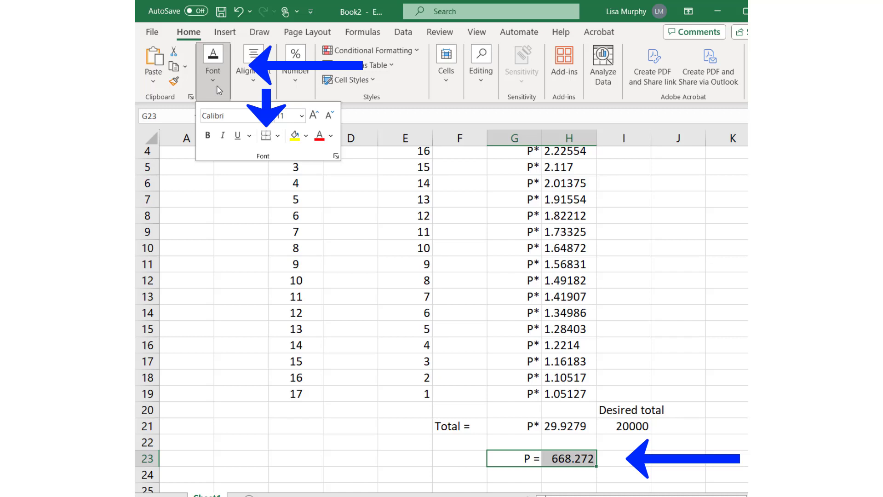
{"action": "left_click", "coordinate": [277, 135]}
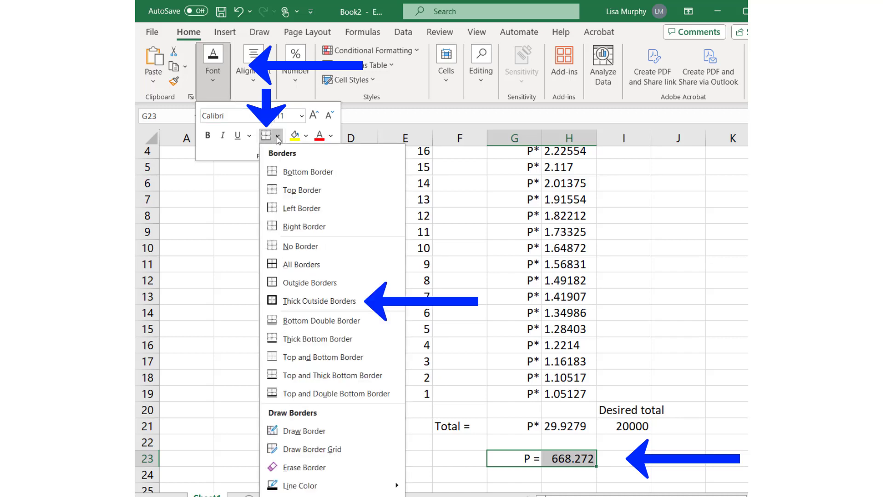
{"action": "left_click", "coordinate": [304, 306]}
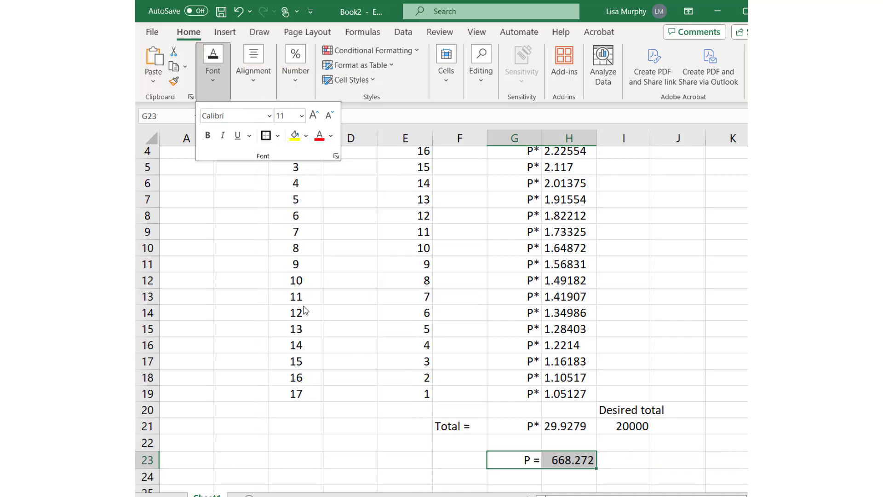
{"action": "left_click", "coordinate": [351, 445]}
{"action": "left_click", "coordinate": [351, 459]}
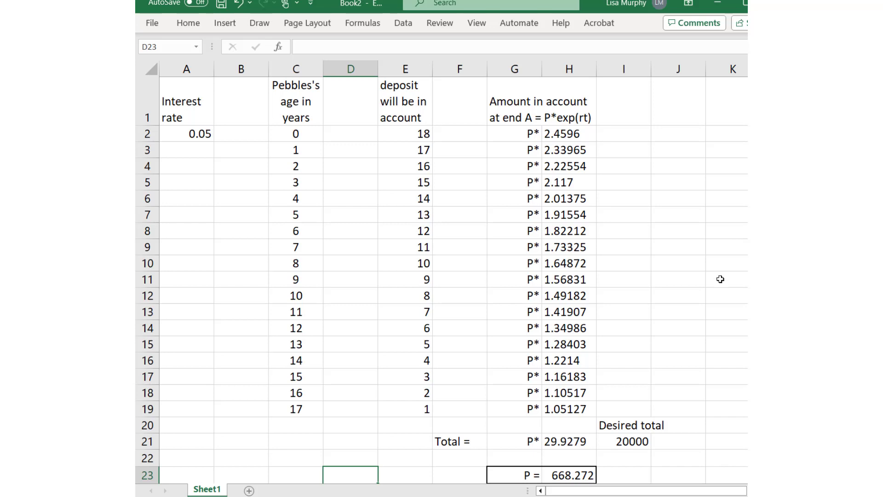
Try a desired total of 30000 in cell I21, and undo the change.
{"action": "left_click", "coordinate": [635, 437]}
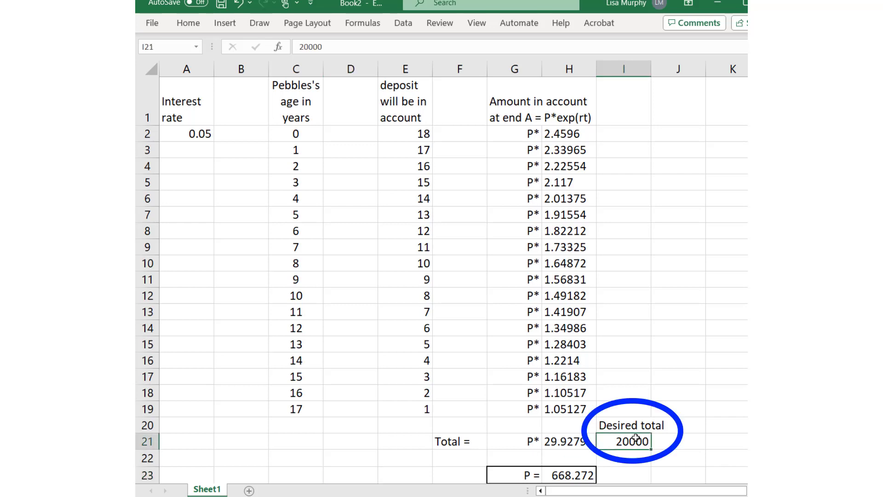
{"action": "type", "text": "30"}
{"action": "type", "text": "000"}
{"action": "key", "text": "Return"}
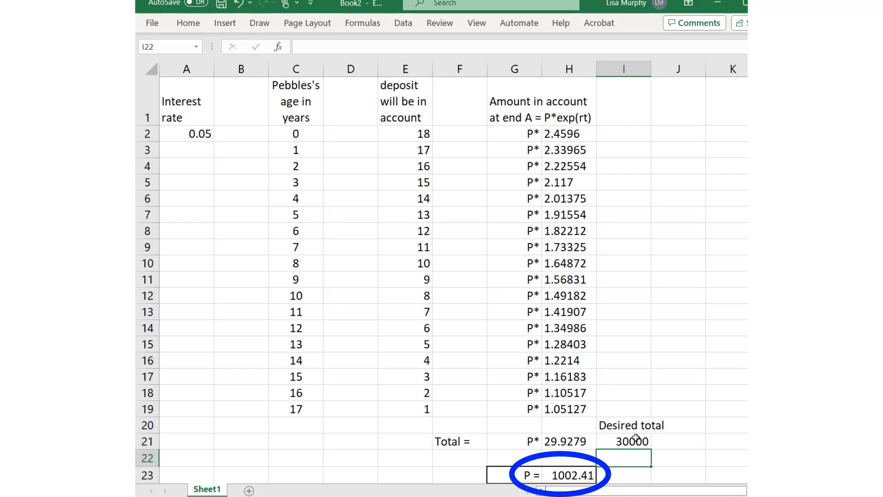
{"action": "key", "text": "ctrl+z"}
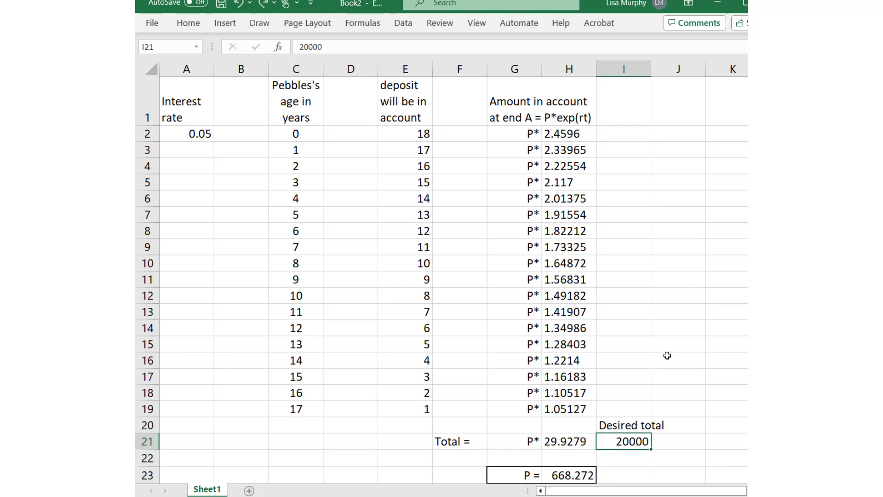
Try an interest rate of 0.06 in cell A2, and set the rate back to 0.05.
{"action": "left_click", "coordinate": [196, 131]}
{"action": "type", "text": "0.06"}
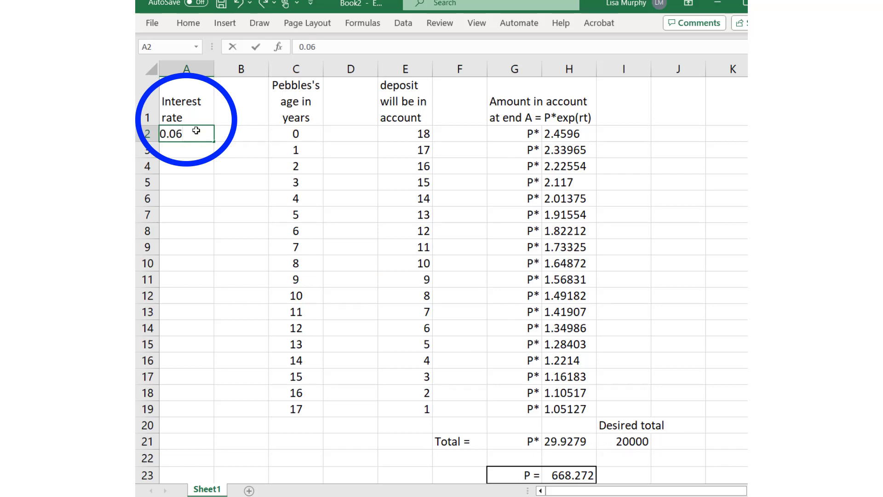
{"action": "key", "text": "Return"}
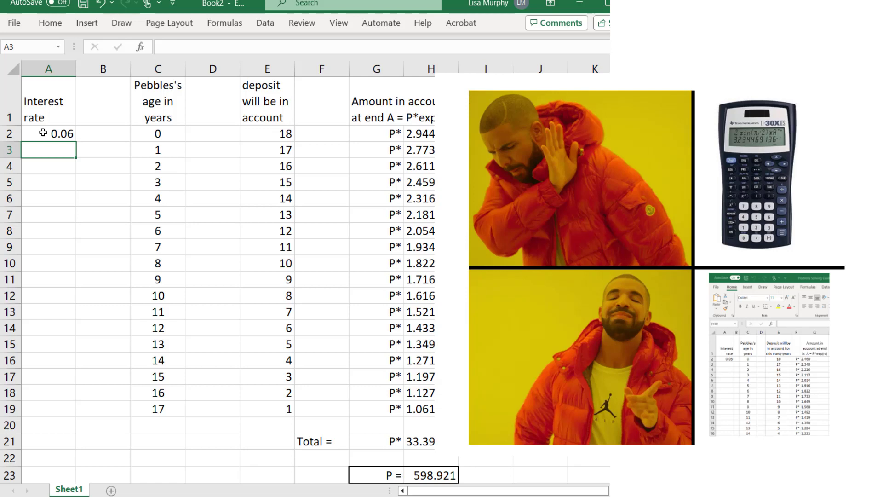
{"action": "left_click", "coordinate": [43, 133]}
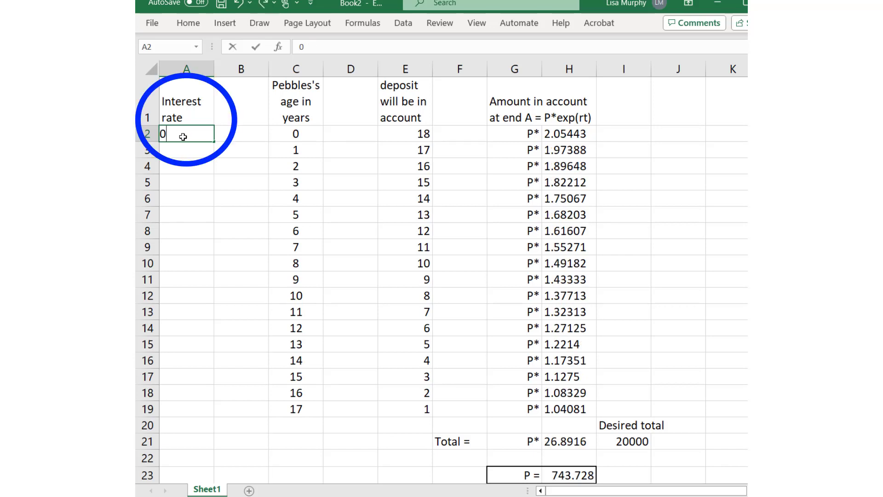
{"action": "type", "text": "0.05"}
{"action": "key", "text": "Return"}
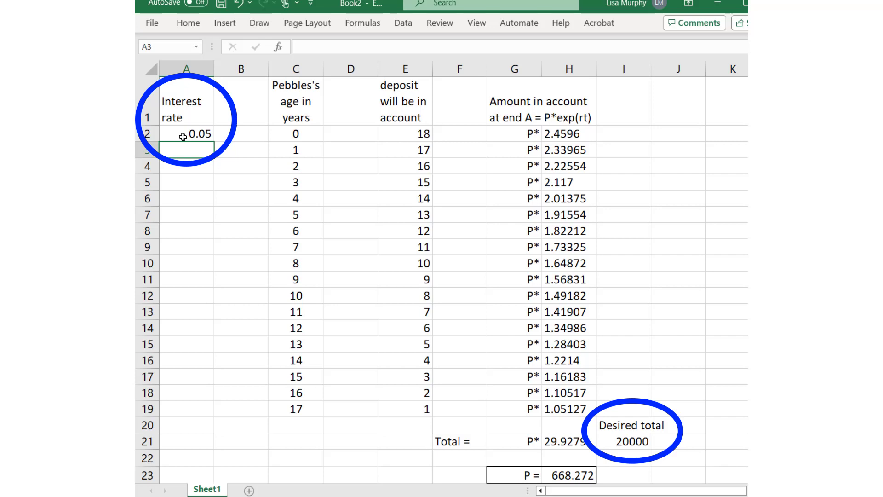